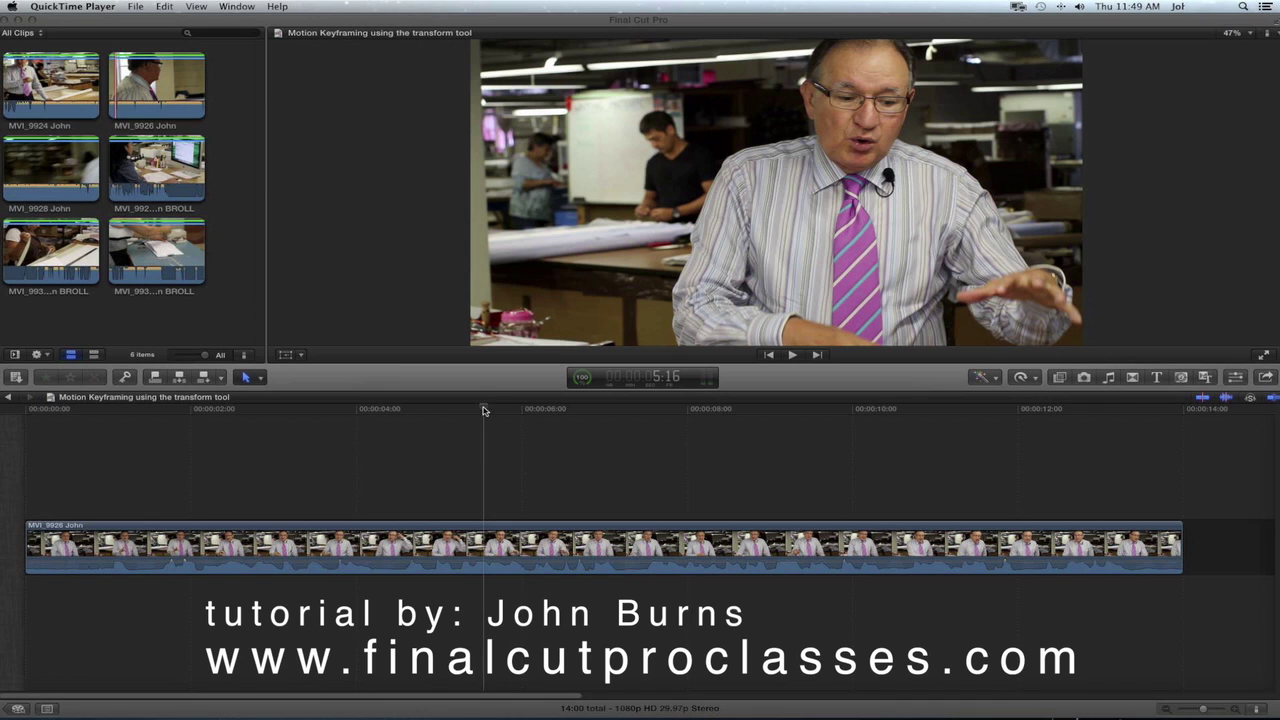
Activate the Transform tool for the timeline clip at its first frame and set the viewer zoom to 25%
left_click(425, 410)
left_click(361, 410)
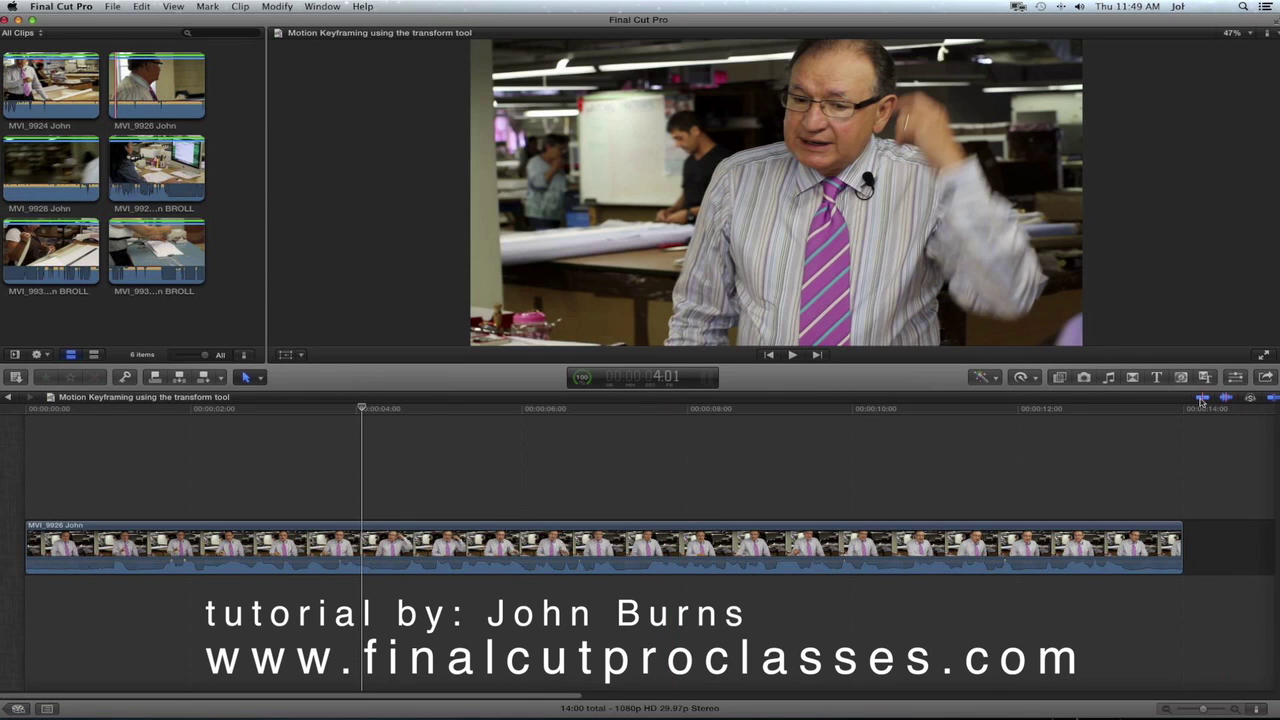
left_click_drag(363, 413, 15, 436)
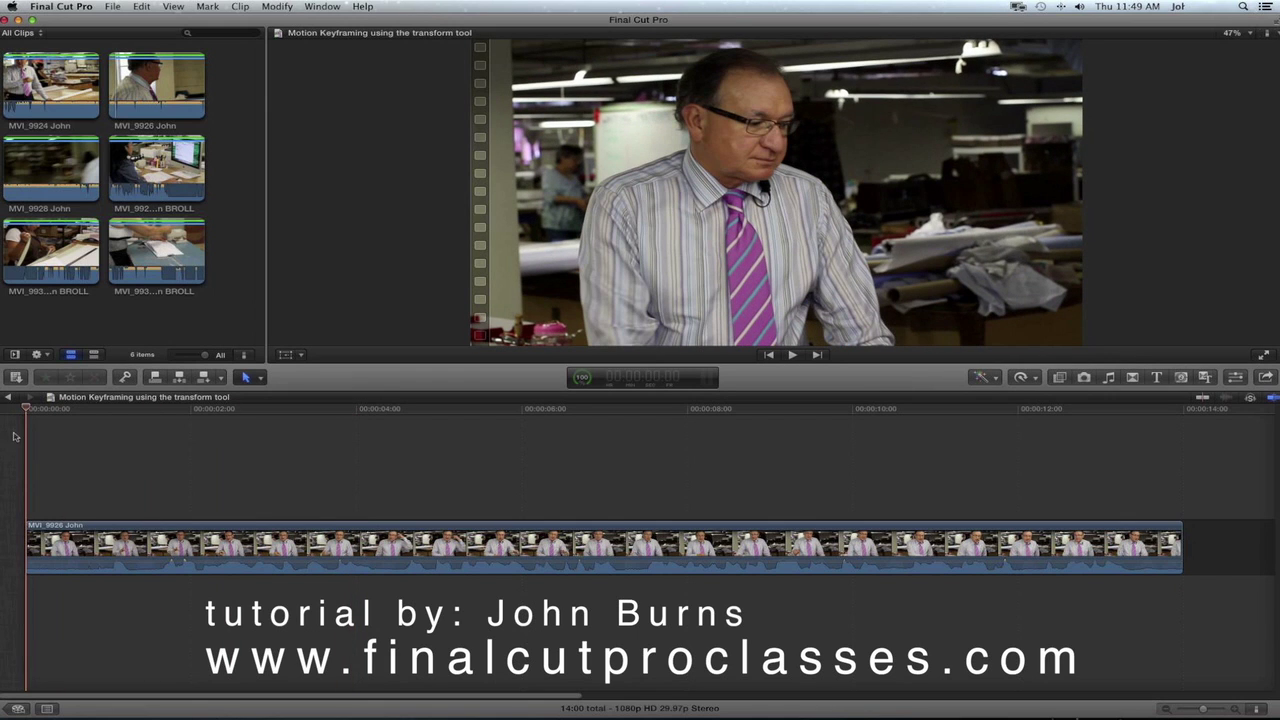
left_click(60, 548)
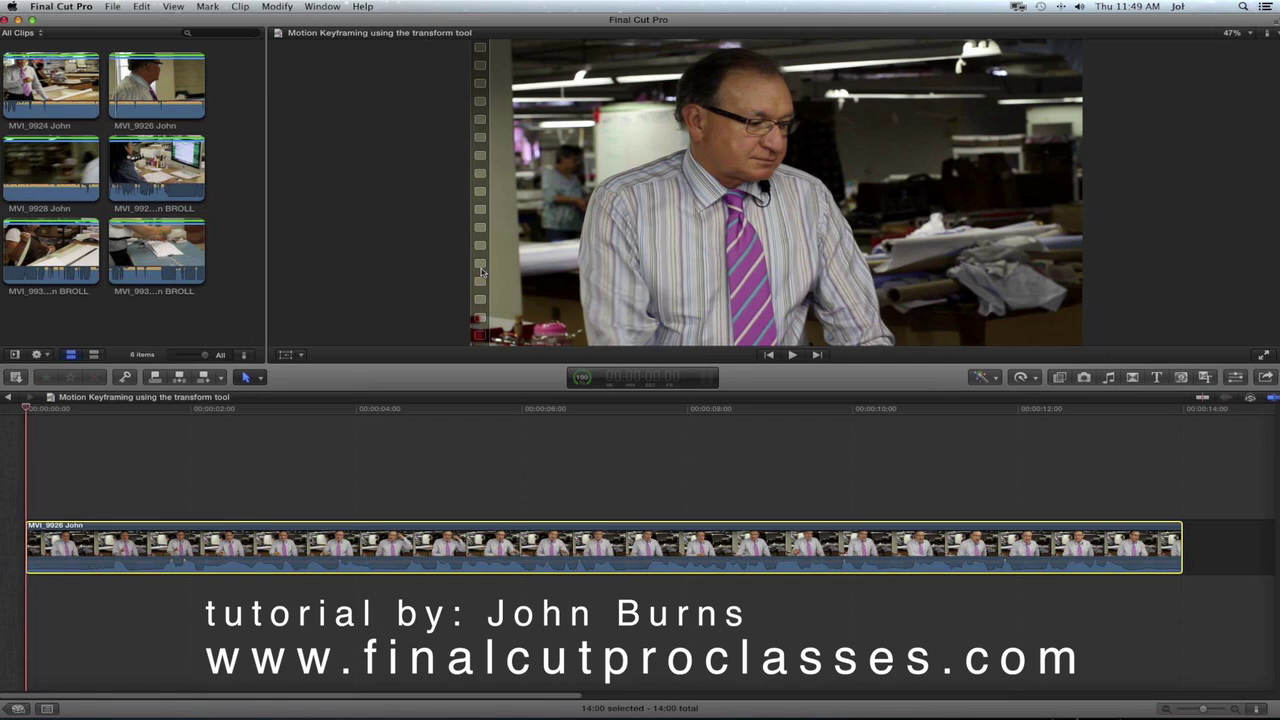
left_click(285, 356)
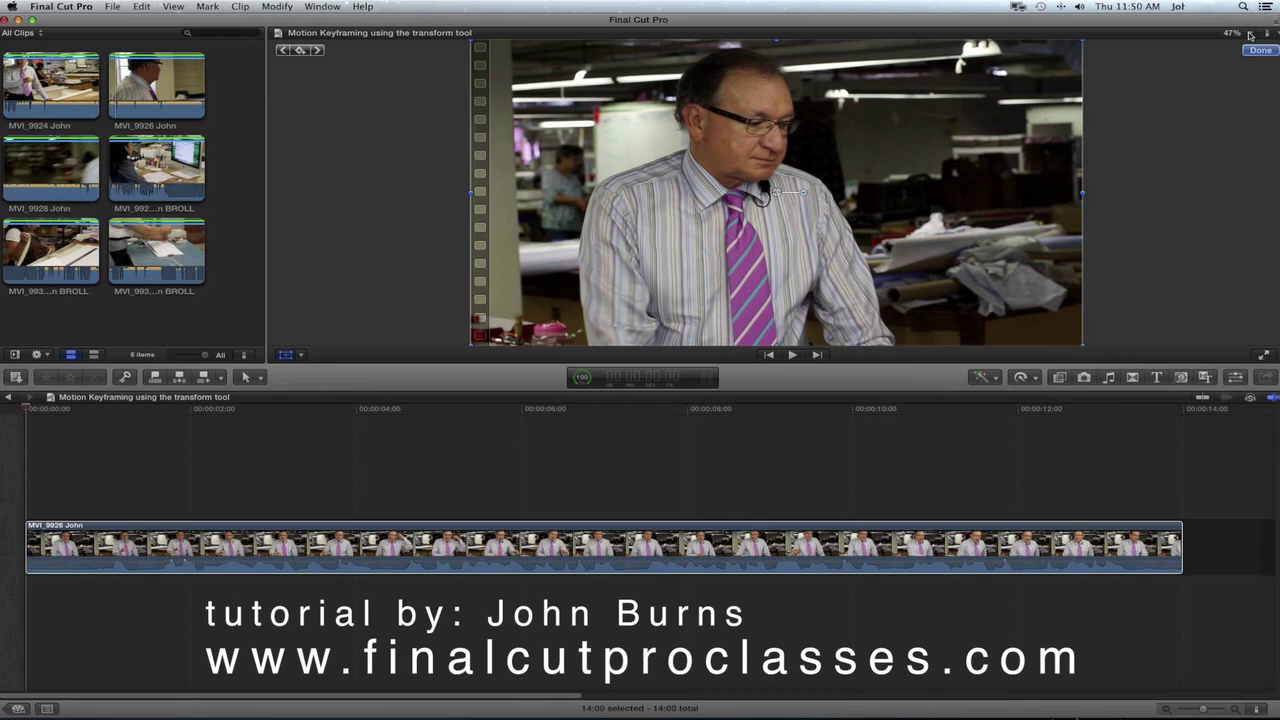
left_click(1249, 35)
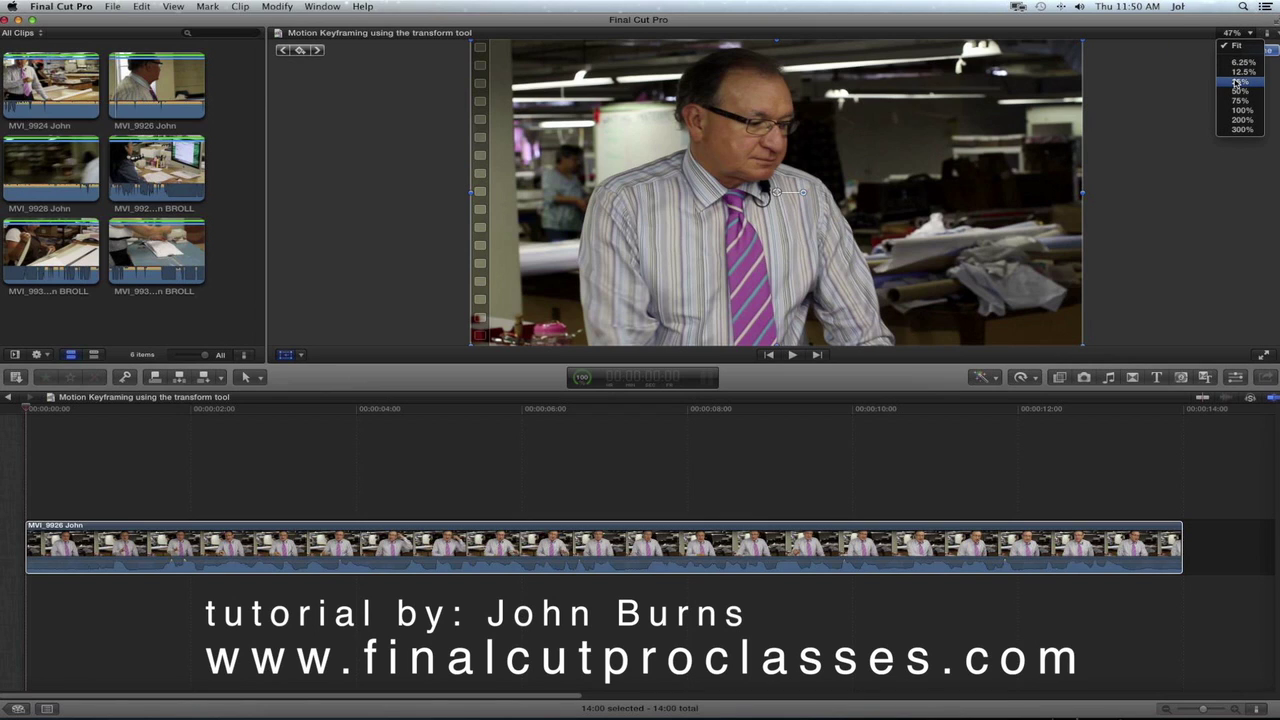
left_click(1238, 82)
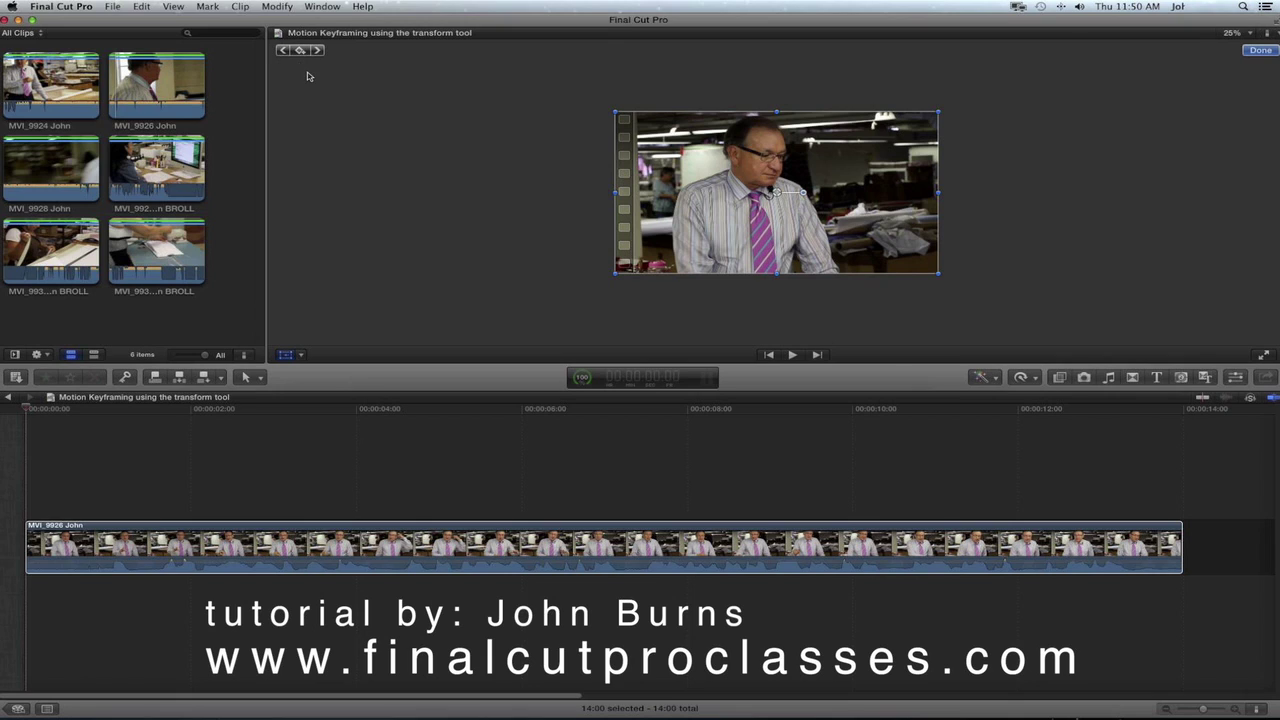
Show the clip's video properties in the inspector and add a Transform keyframe at the clip's start
left_click(1236, 377)
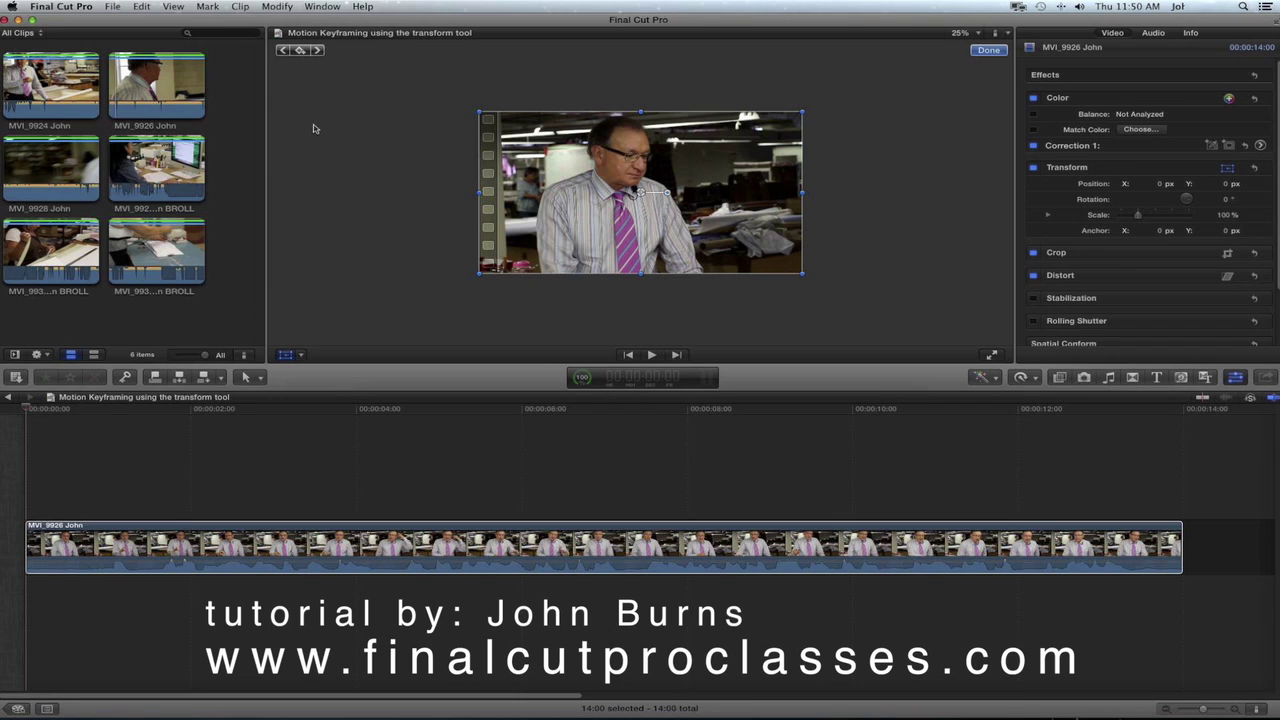
left_click(300, 51)
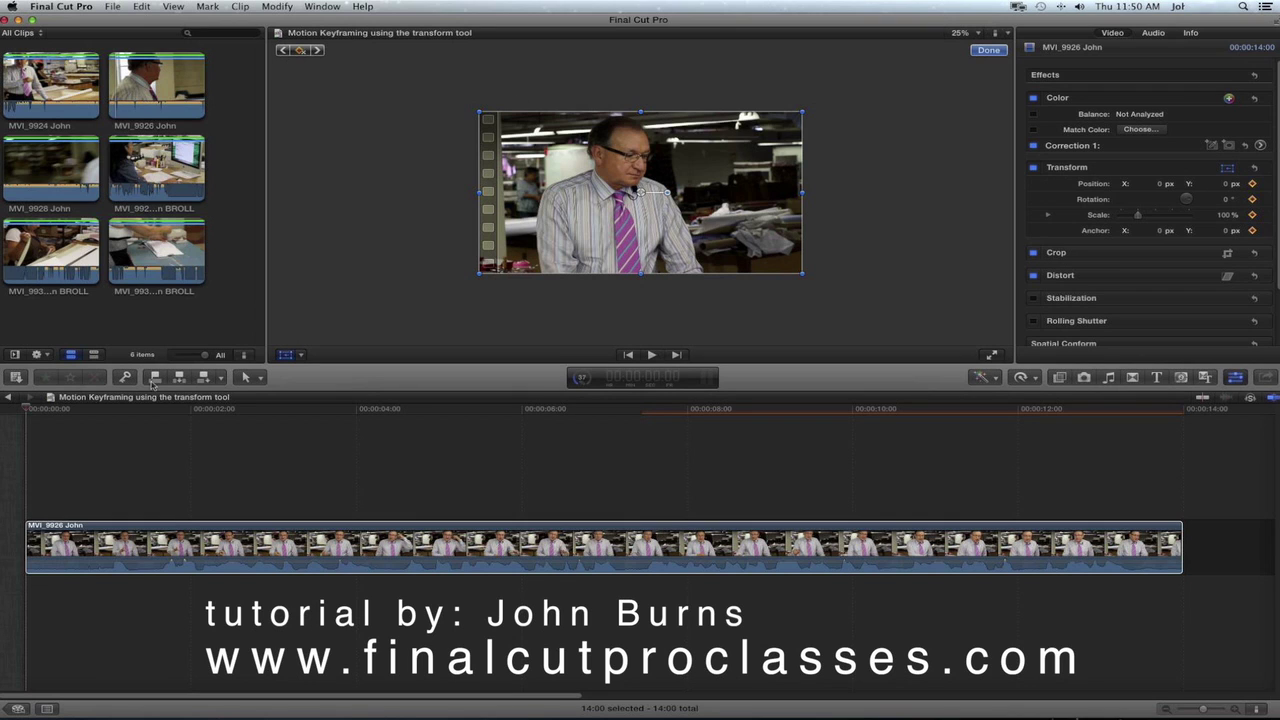
Scale the clip up to about 157% at 6:07 to create the second Transform keyframe
left_click_drag(167, 410, 541, 412)
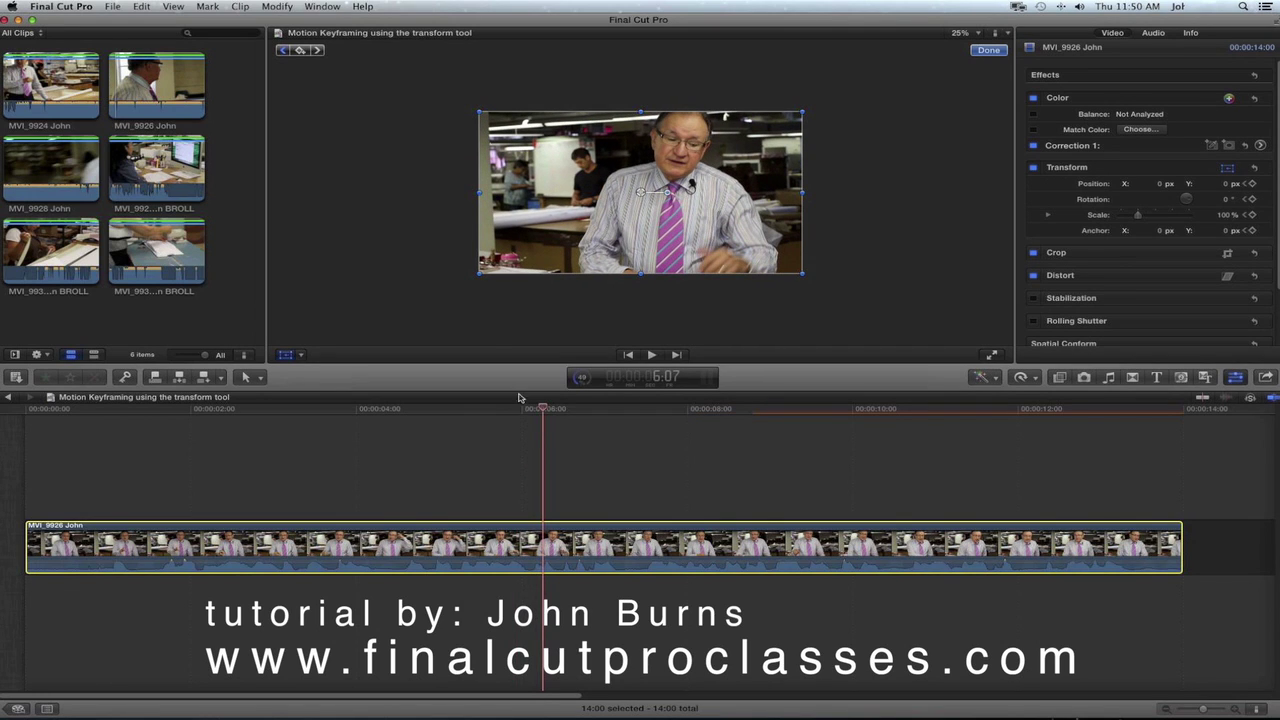
left_click(478, 275)
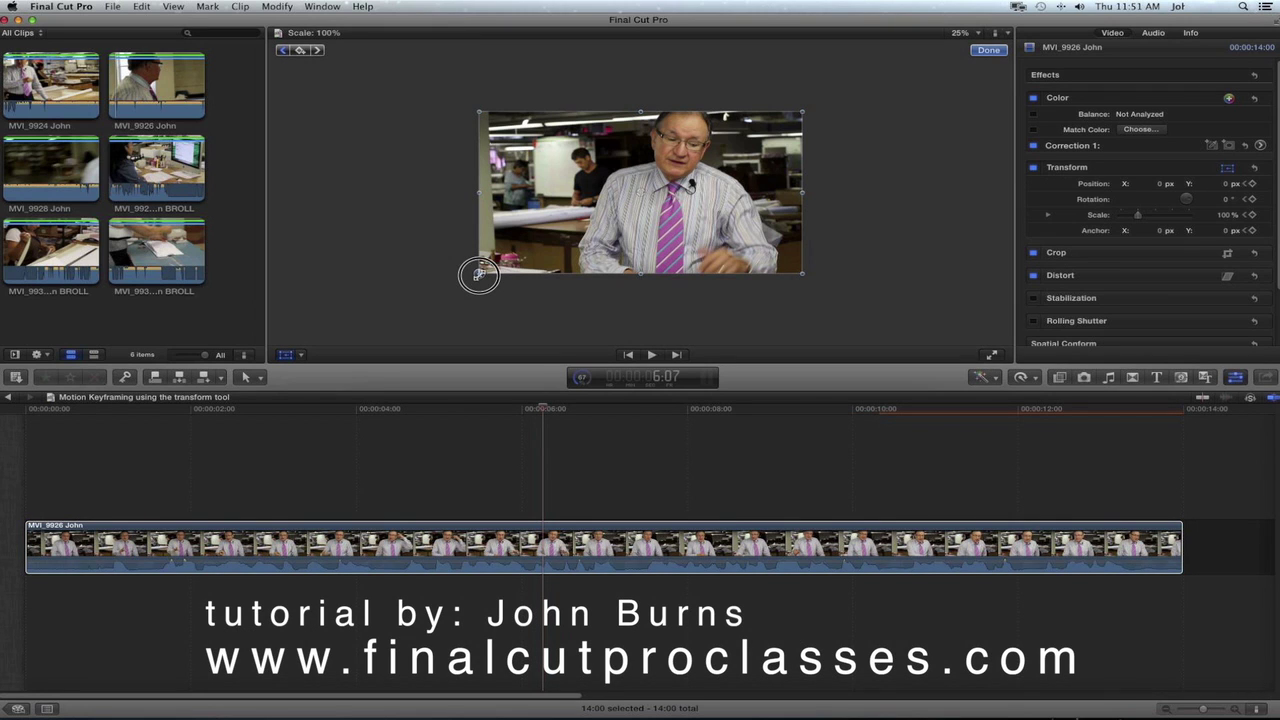
left_click_drag(479, 274, 385, 318)
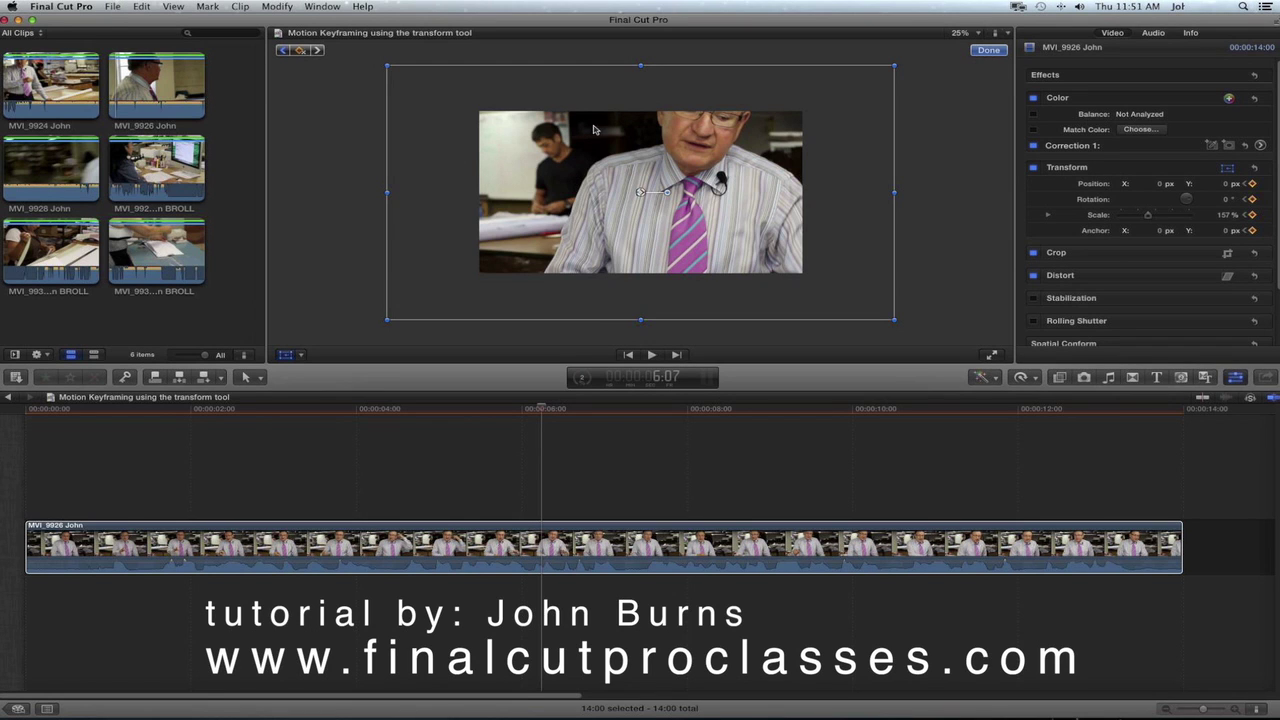
Reposition the clip at 6:07 to about X 320 px, Y -193 px and rotate it about 3.6°
left_click_drag(568, 144, 628, 175)
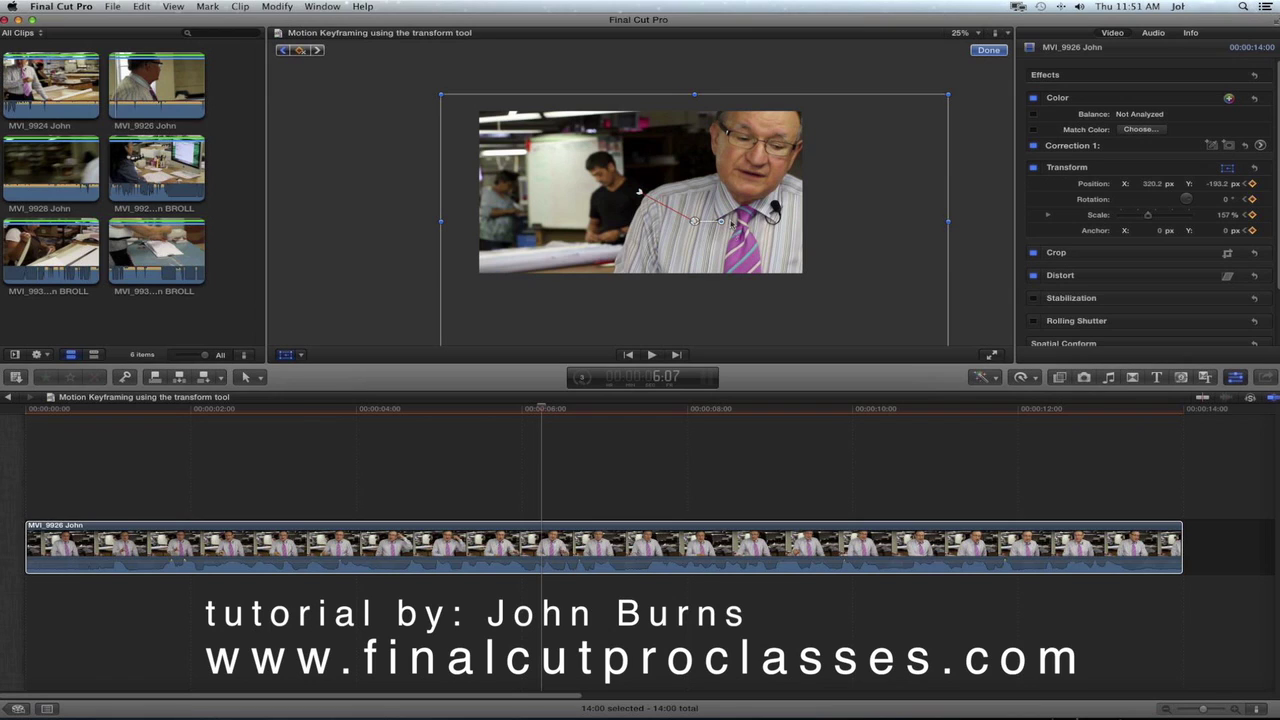
left_click_drag(721, 224, 720, 220)
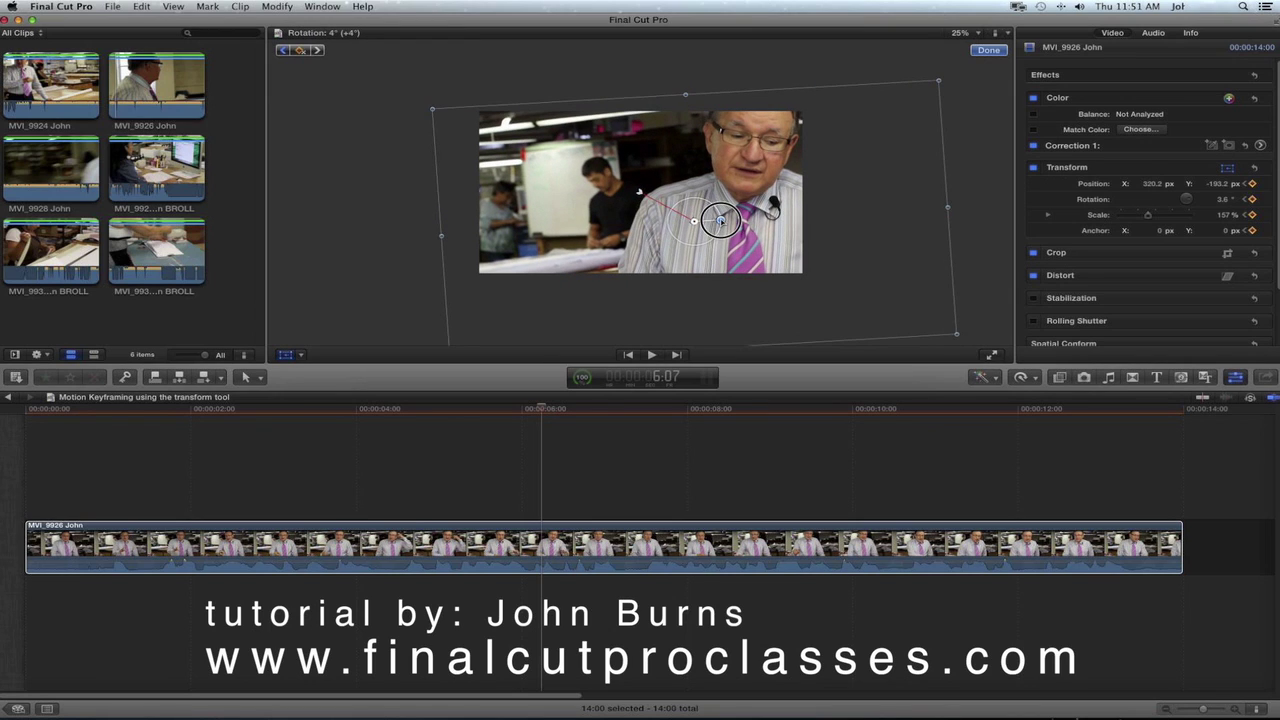
left_click_drag(720, 220, 720, 221)
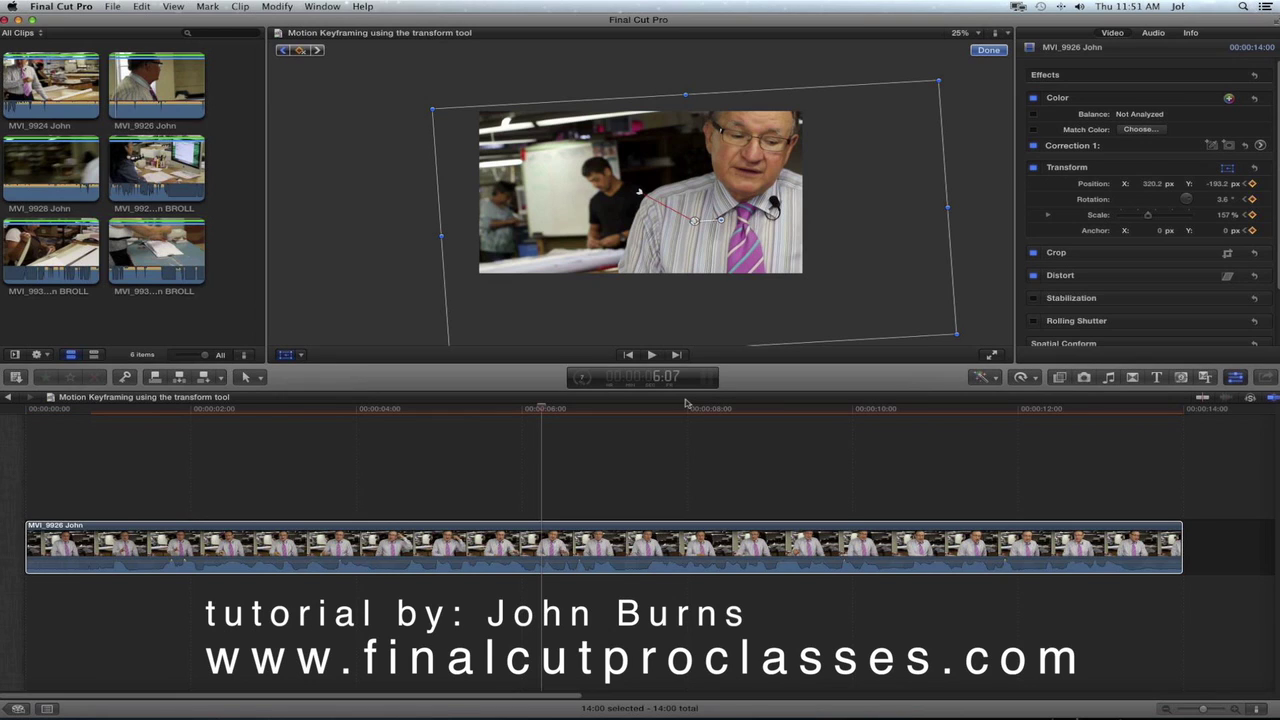
At 8:03, transform the clip to about 118% scale, position X 121 px, Y 22 px, and 0.5° rotation
left_click_drag(540, 412, 698, 409)
left_click_drag(940, 82, 871, 120)
left_click_drag(534, 227, 510, 205)
left_click_drag(675, 255, 675, 257)
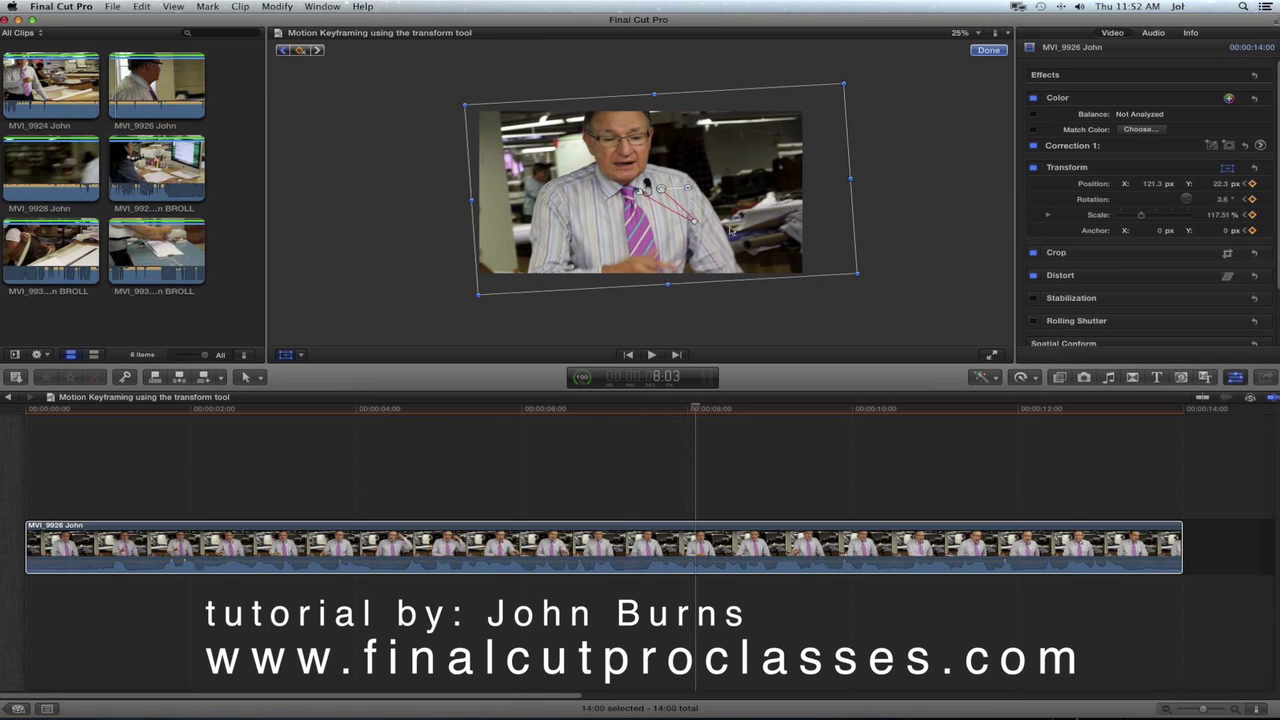
left_click_drag(686, 188, 688, 189)
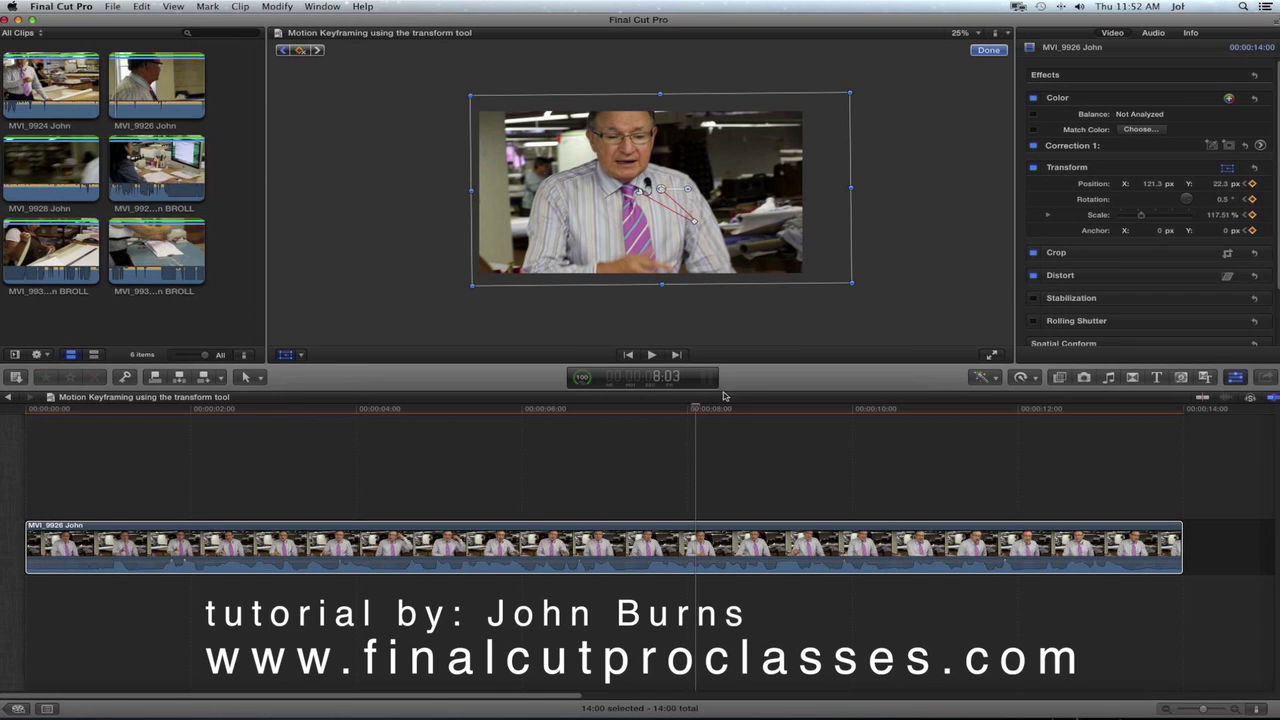
Add a Transform keyframe at 11:01 that holds the clip's current framing
left_click_drag(696, 412, 919, 418)
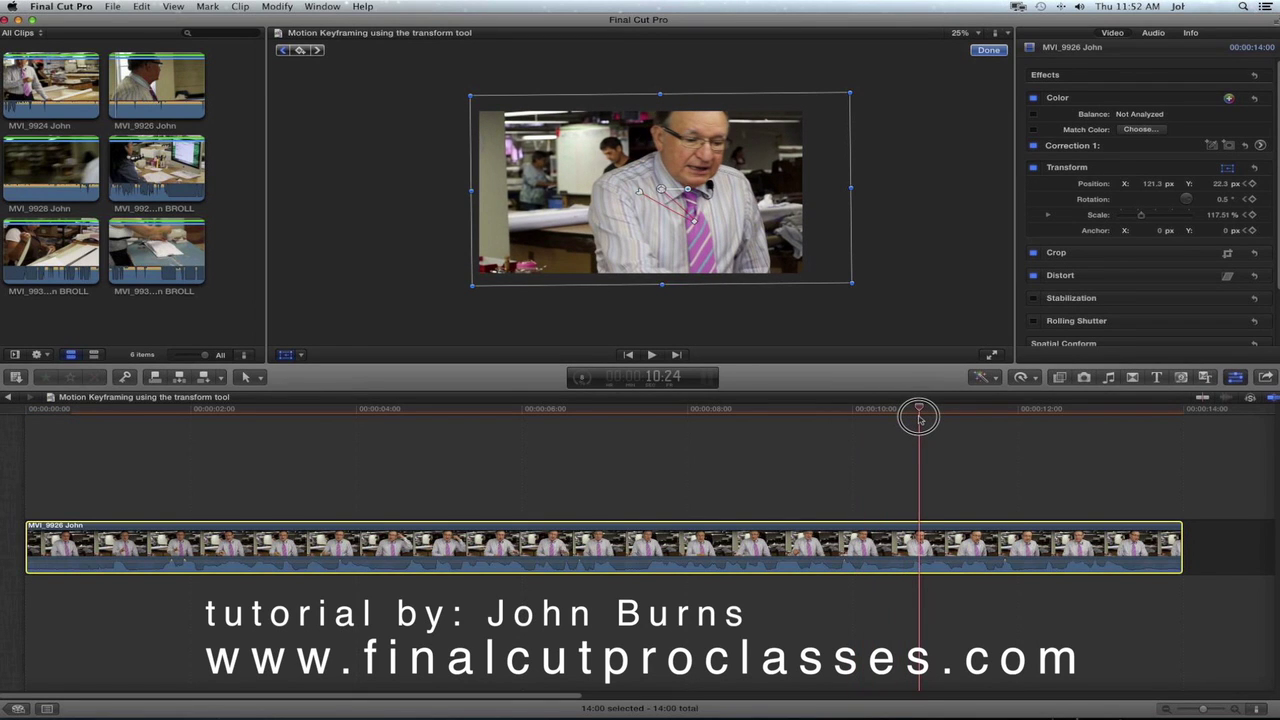
left_click_drag(919, 418, 938, 420)
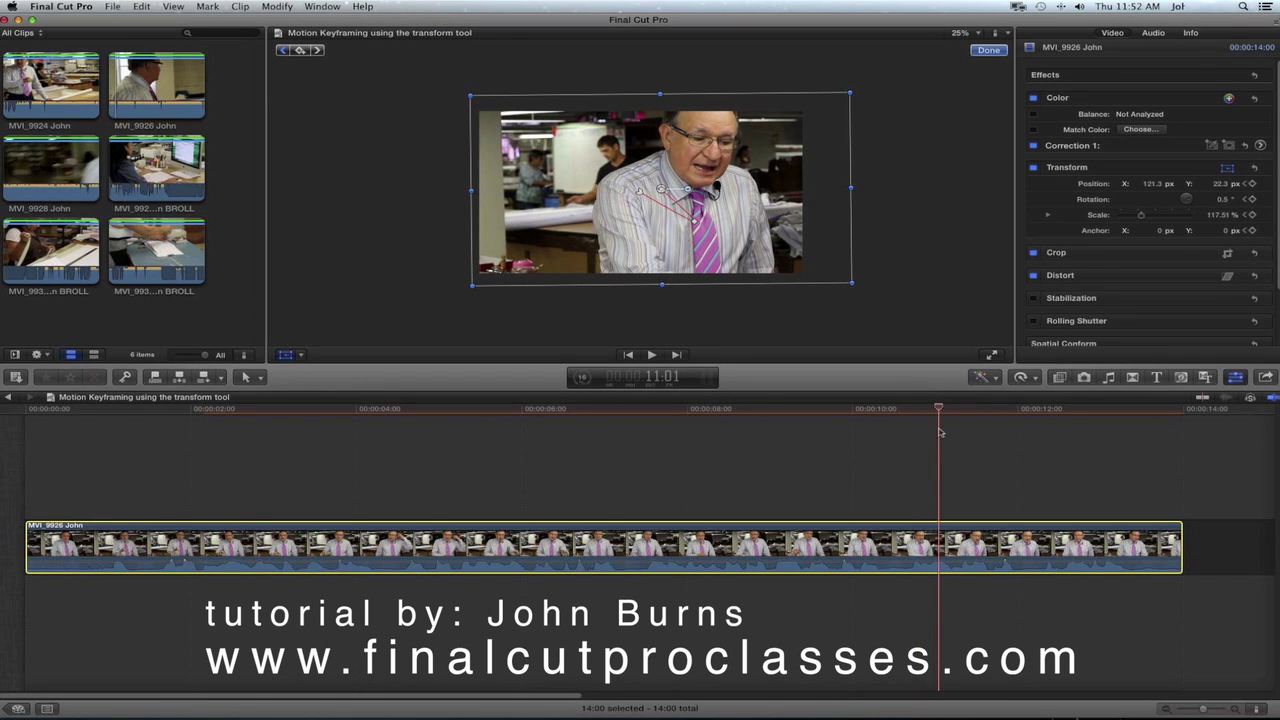
left_click(301, 51)
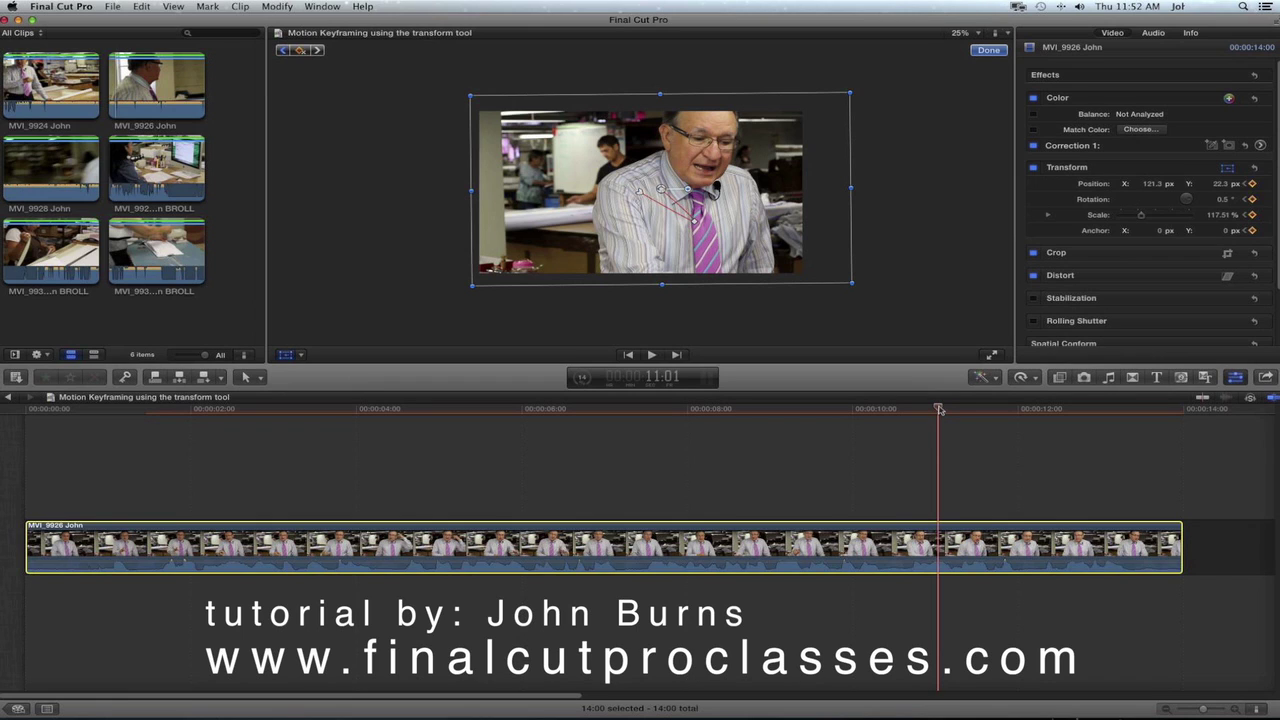
At 13:14, enlarge the clip and shift its frame down and to the left to create a final Transform keyframe
left_click_drag(938, 409, 1140, 408)
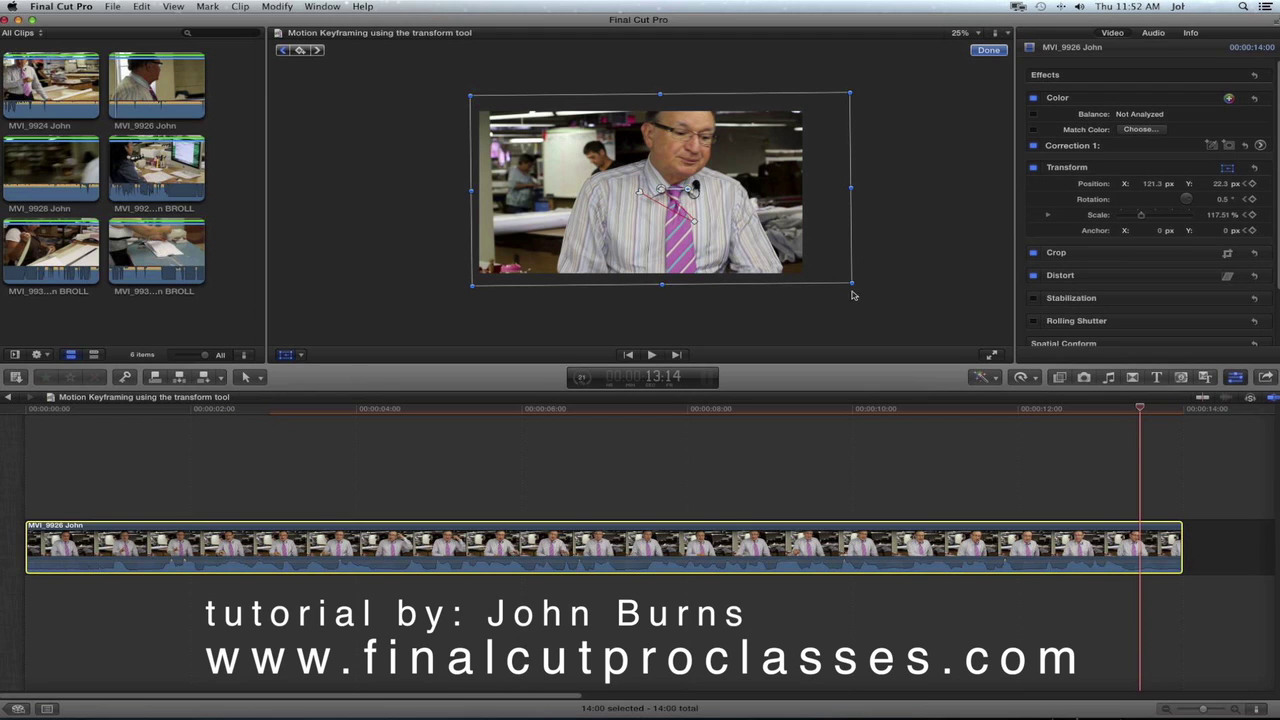
left_click_drag(850, 283, 938, 325)
left_click_drag(770, 183, 734, 214)
left_click_drag(640, 190, 647, 188)
Return to about 1:02 and show the clip's Video Animation in the timeline
left_click_drag(1139, 409, 116, 443)
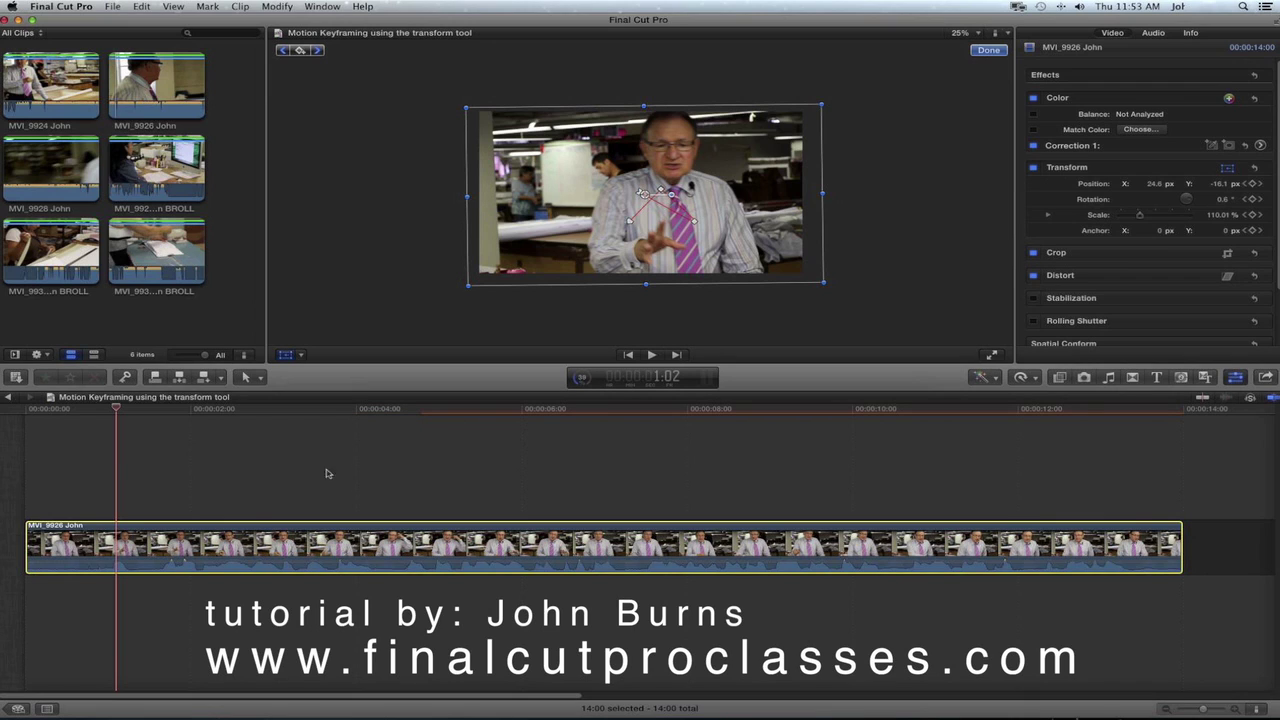
left_click(241, 7)
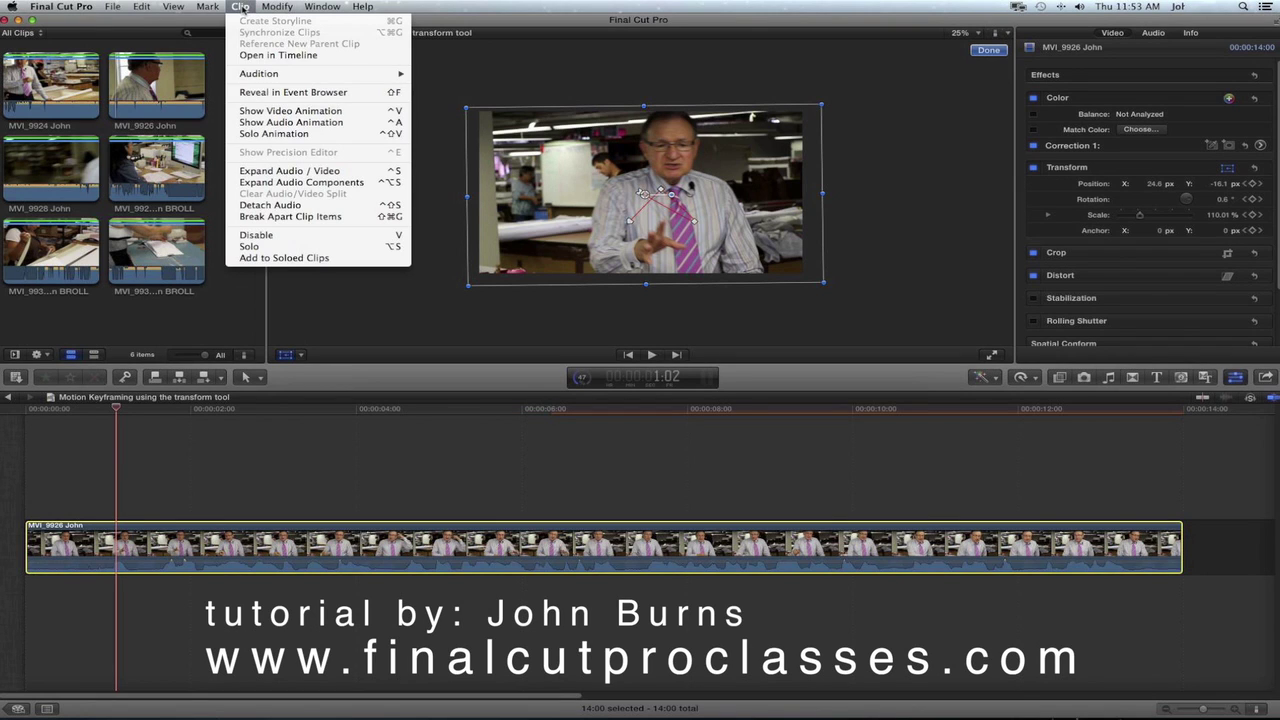
left_click(264, 110)
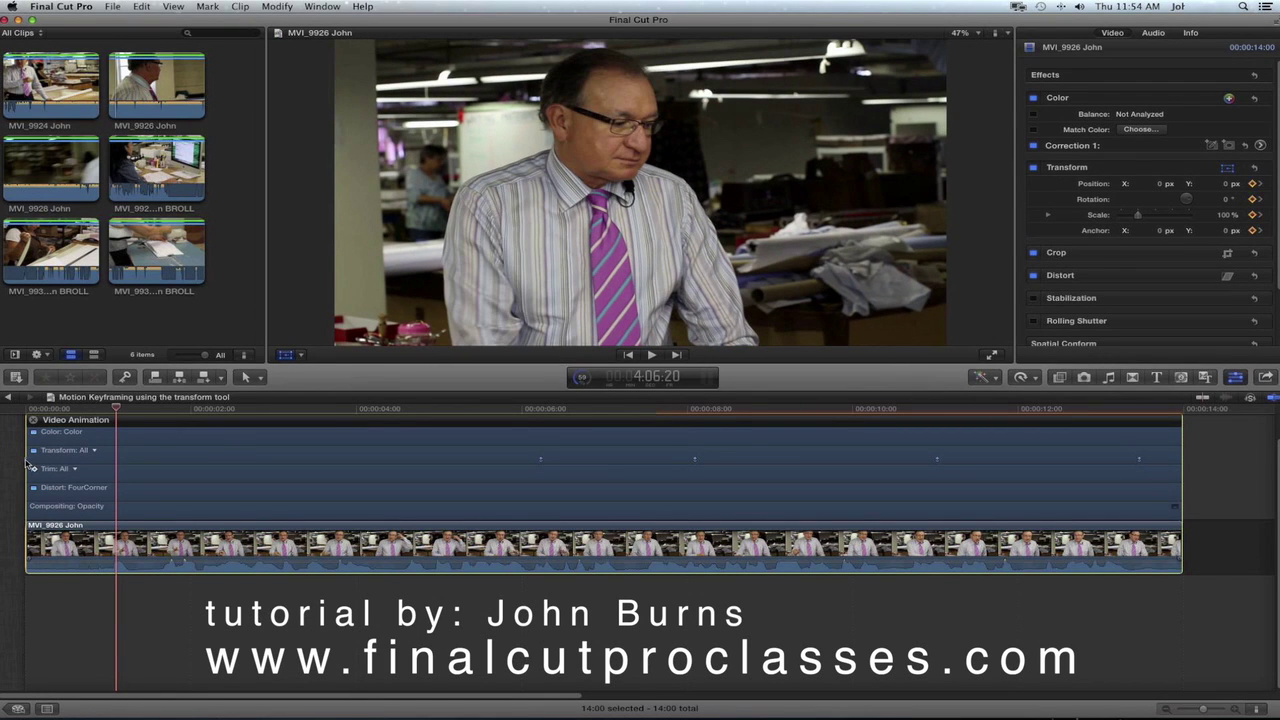
Move the first Transform keyframe from the clip's start to 2:22
key("shift+t")
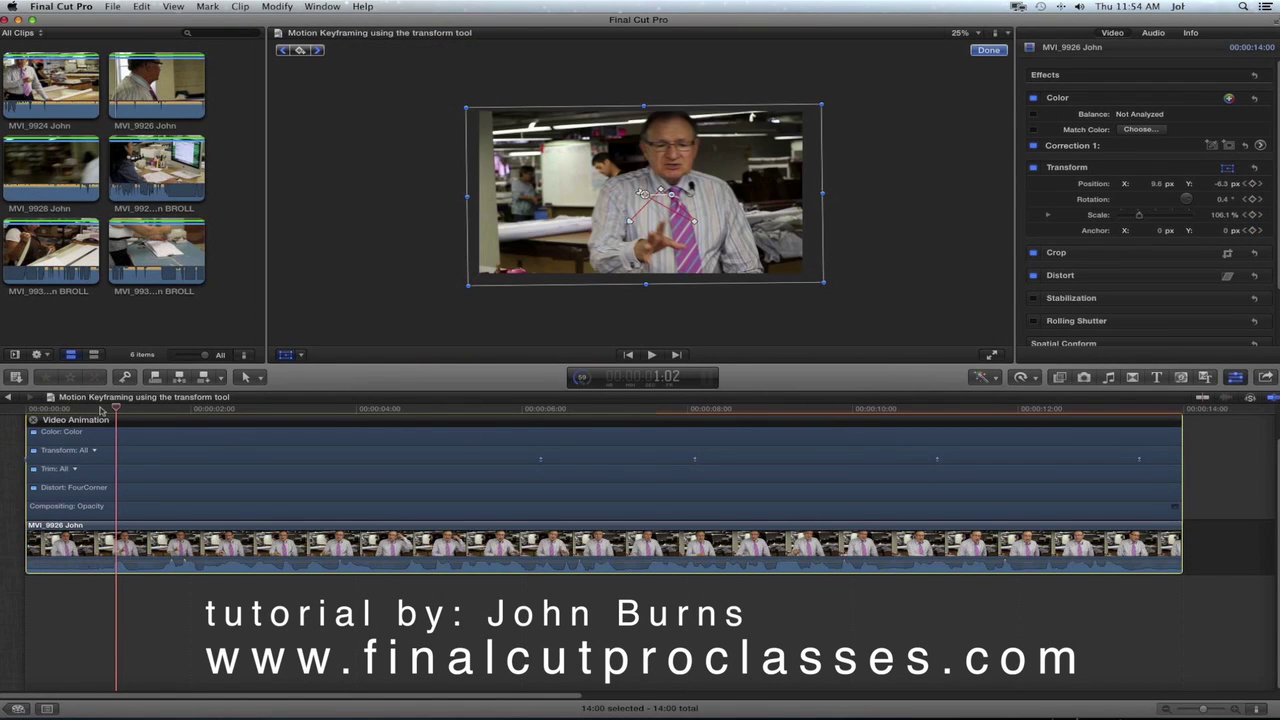
left_click(98, 409)
left_click_drag(98, 409, 228, 420)
key("shift+t")
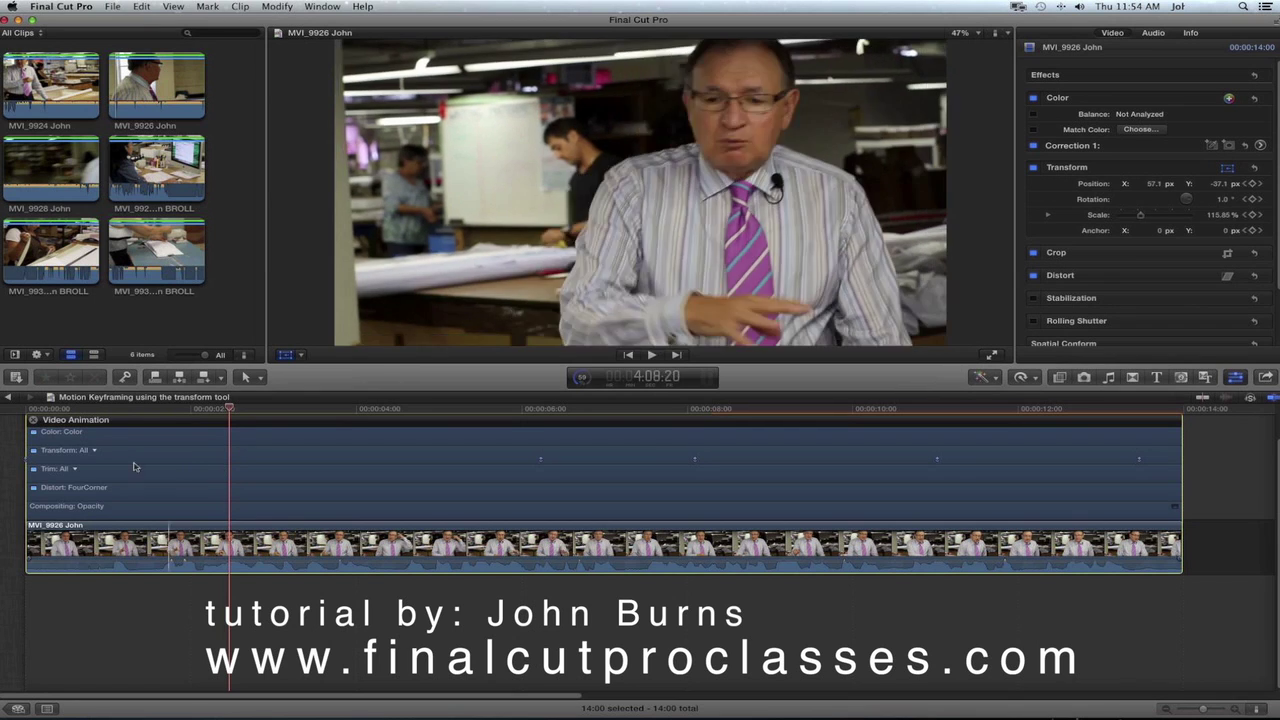
left_click(30, 462)
left_click_drag(30, 462, 251, 460)
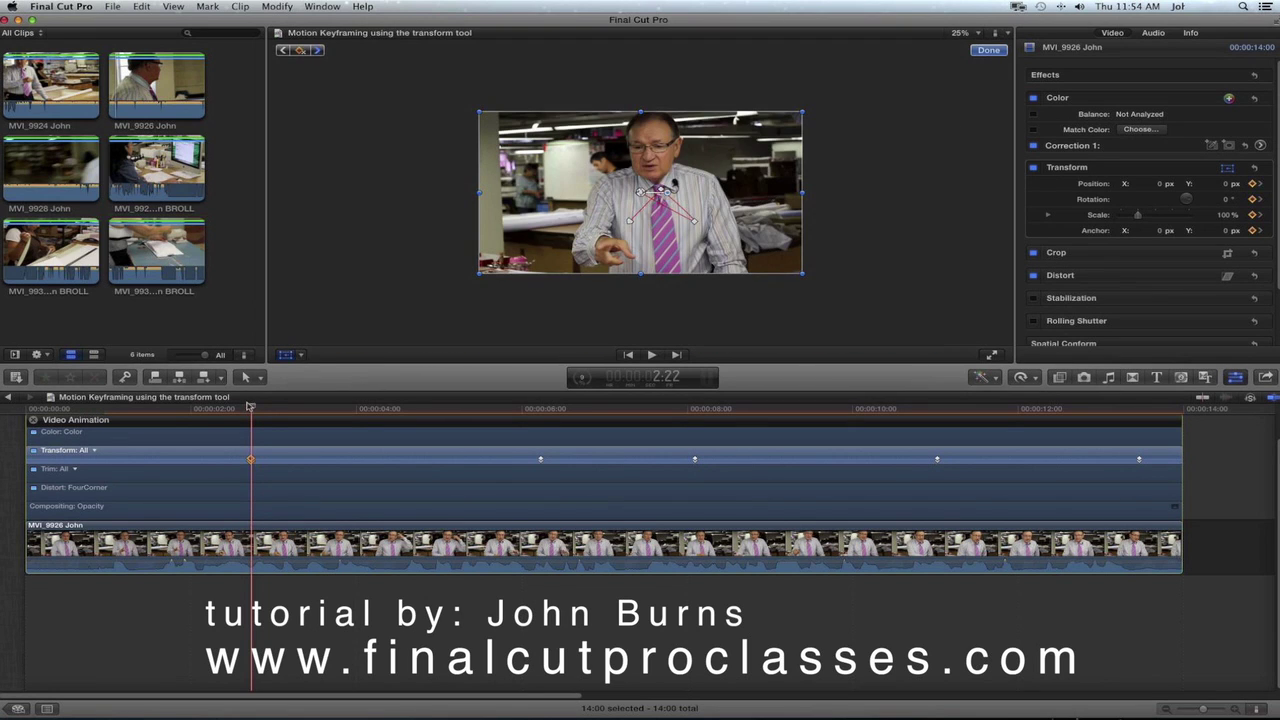
Move the second Transform keyframe from 6:07 to 3:16 to shorten the zoom-in
left_click_drag(251, 409, 540, 408)
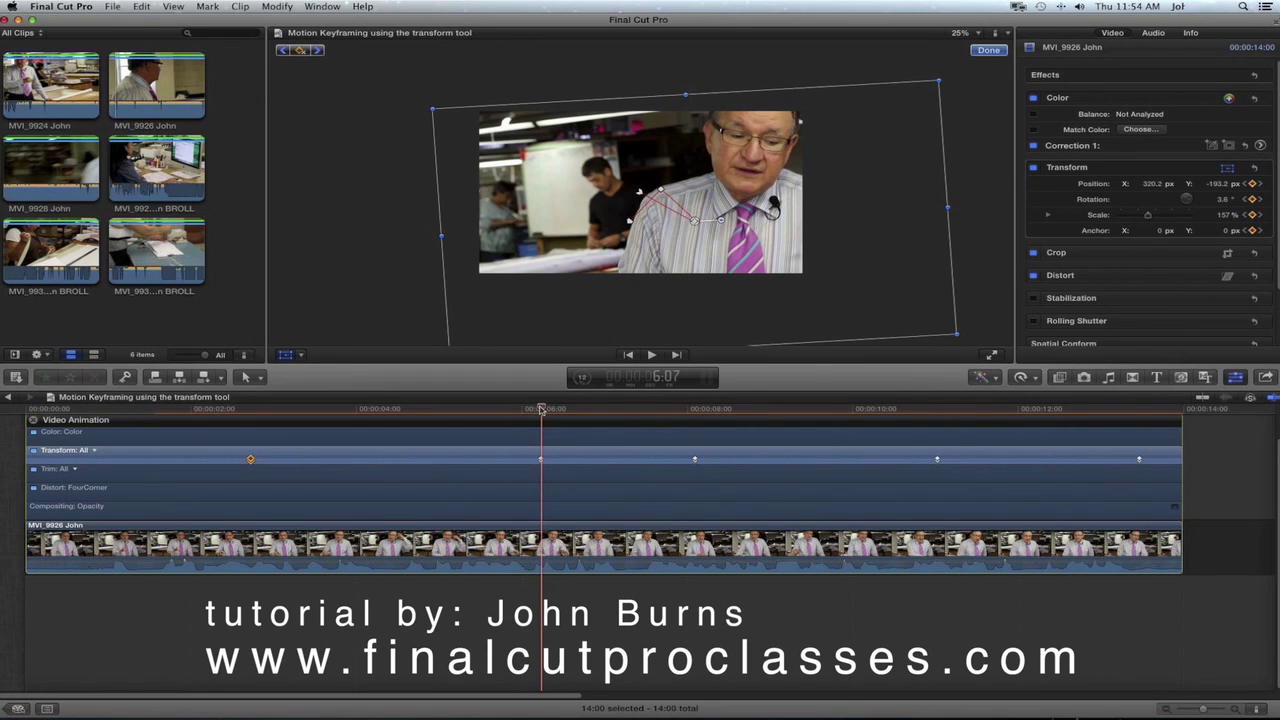
left_click(540, 459)
left_click_drag(540, 459, 317, 459)
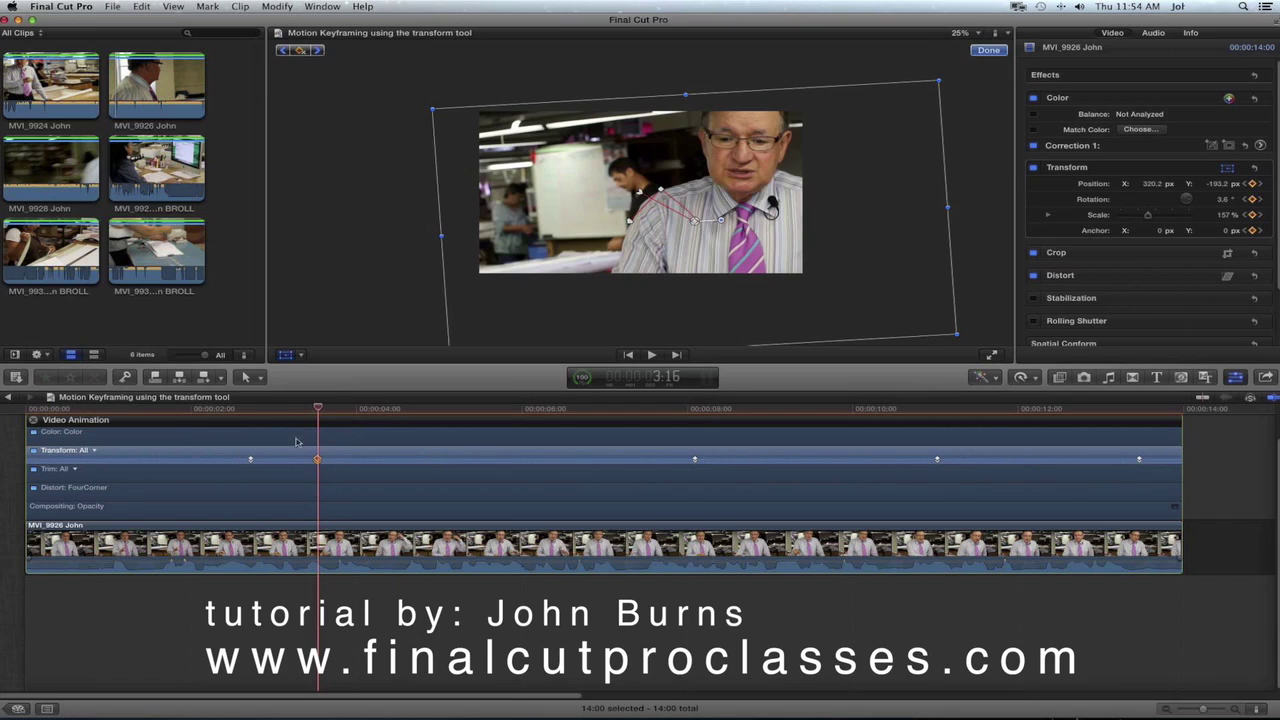
Play the clip from 2:14 to preview the retimed zoom-in
left_click(243, 409)
left_click_drag(243, 409, 231, 410)
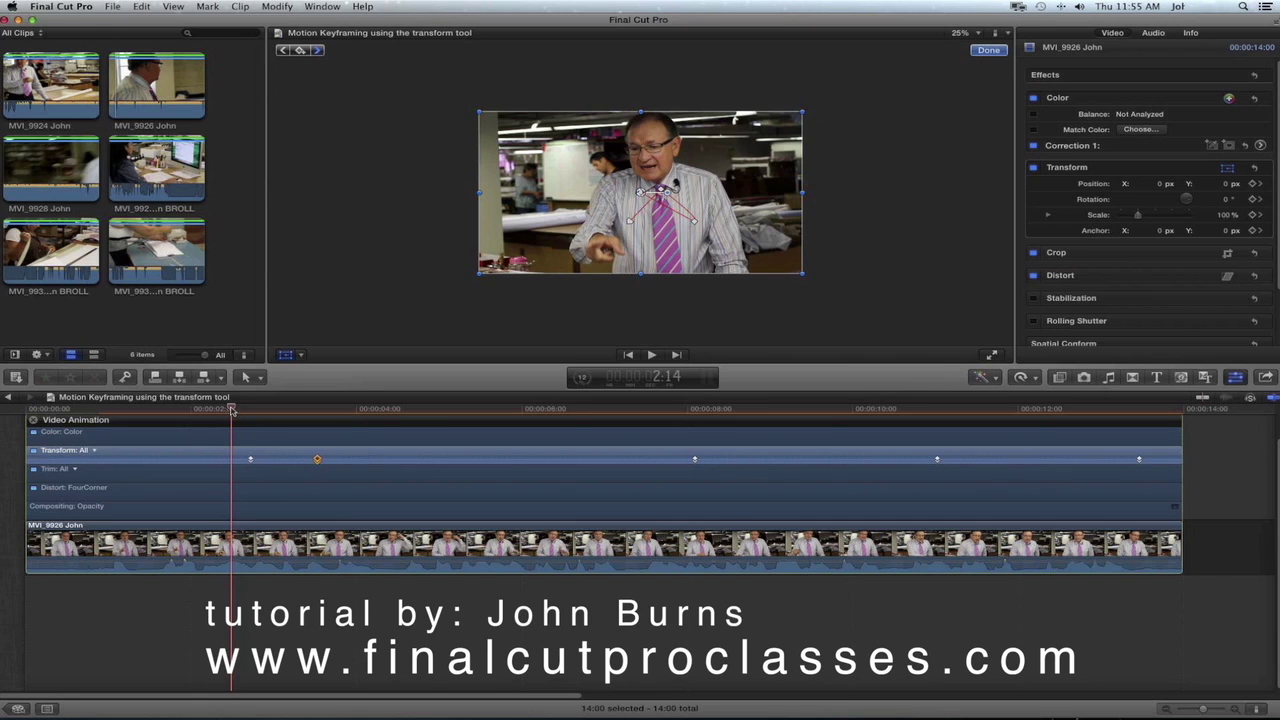
key("space")
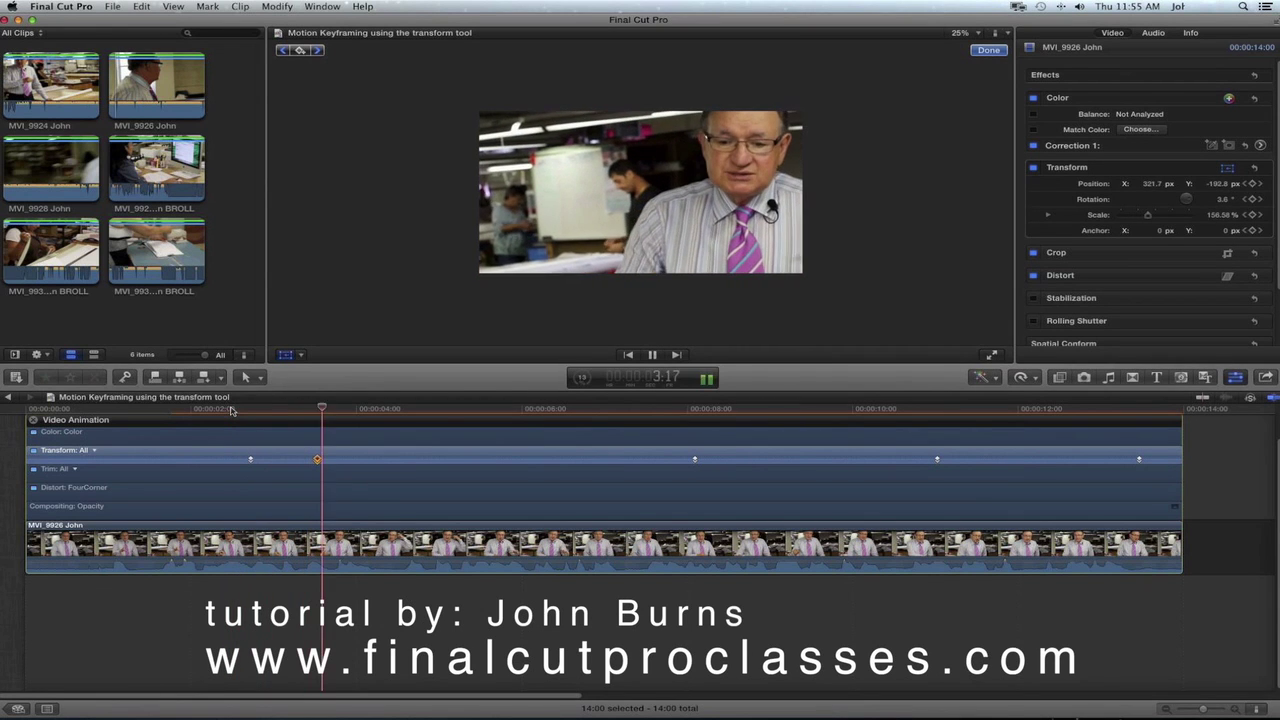
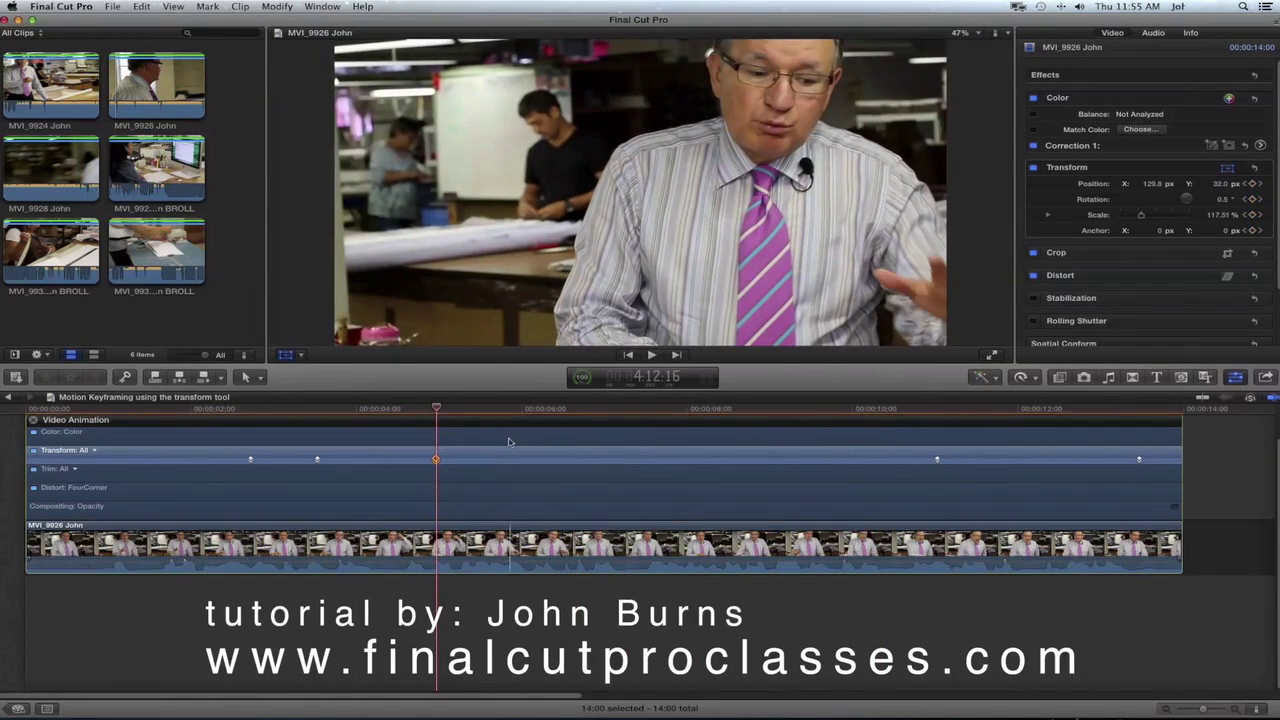
At 7:09, scale the clip up to about 137% to add another Transform keyframe
left_click_drag(478, 412, 737, 434)
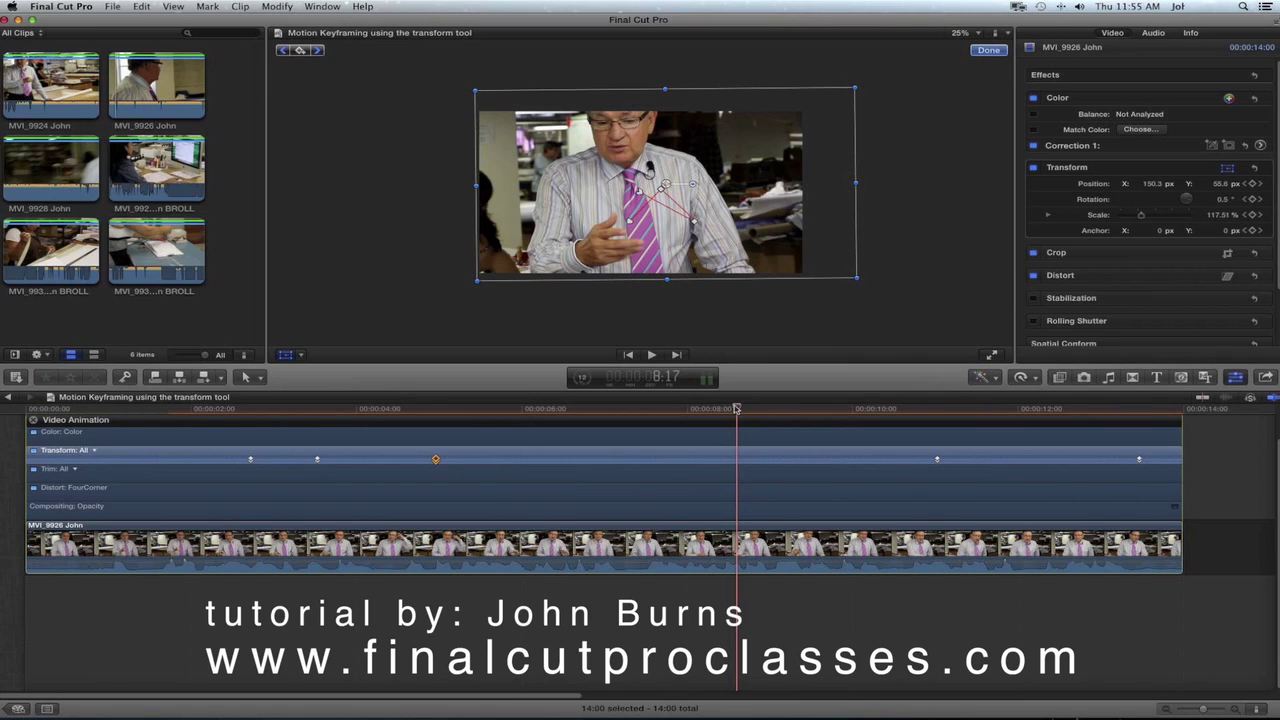
left_click_drag(737, 409, 631, 409)
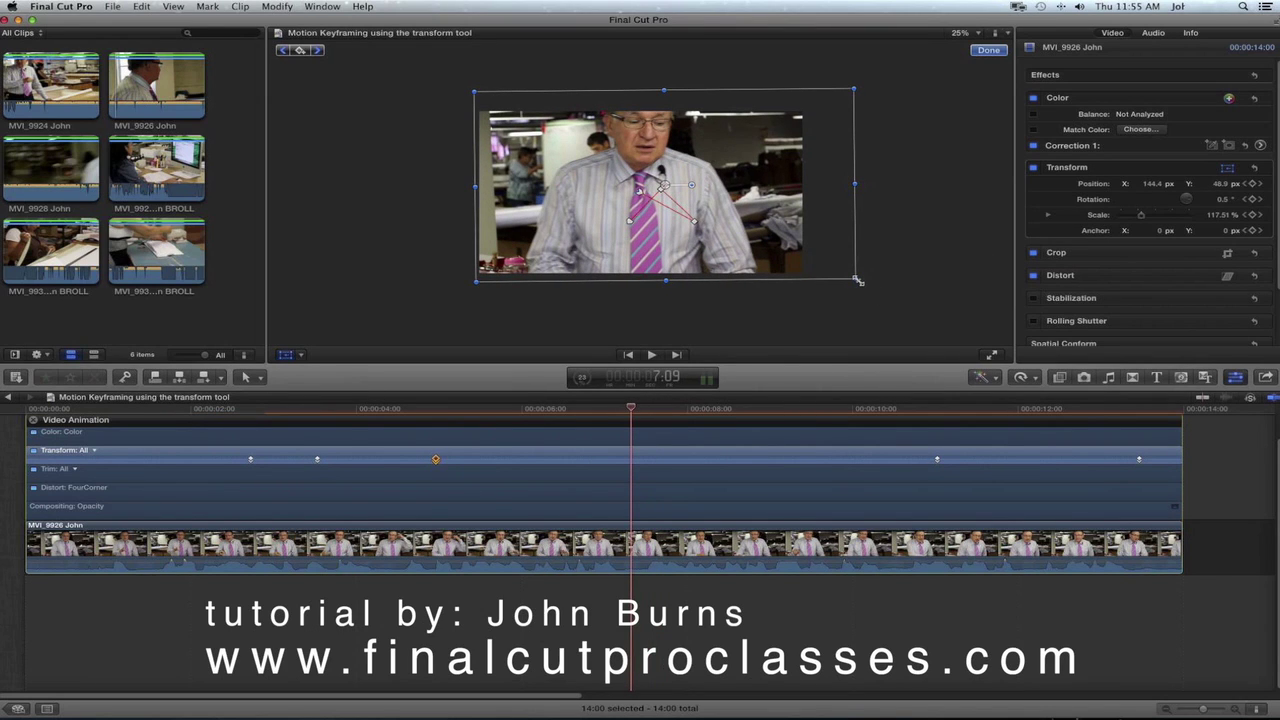
left_click_drag(857, 281, 888, 295)
left_click(623, 476)
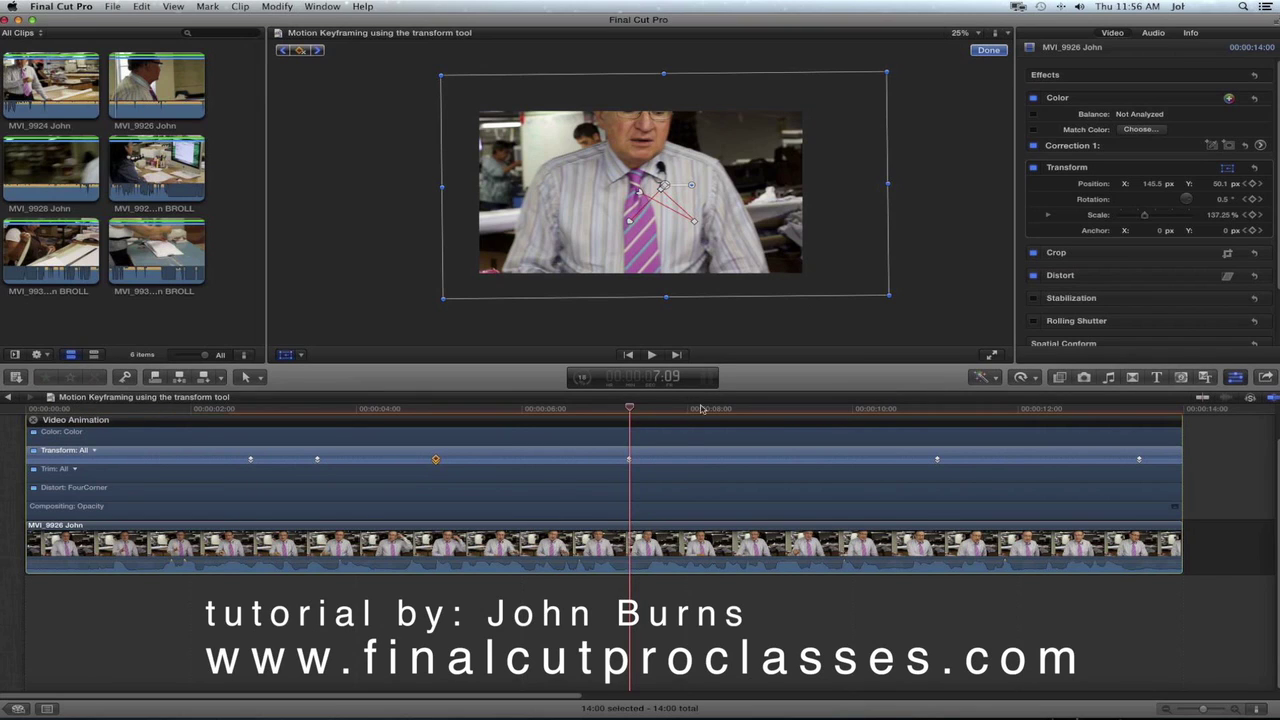
Delete the Transform keyframe at 7:09 from the clip's Video Animation
left_click(662, 455)
left_click(632, 463)
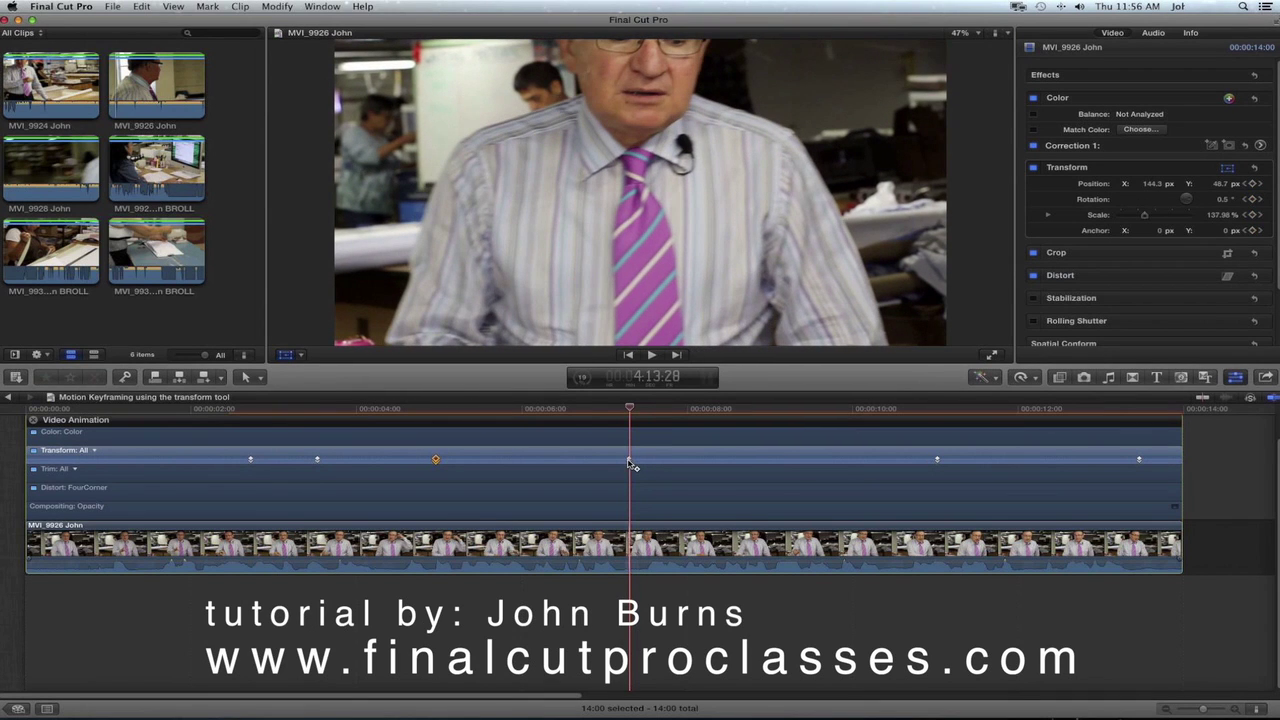
left_click(630, 460)
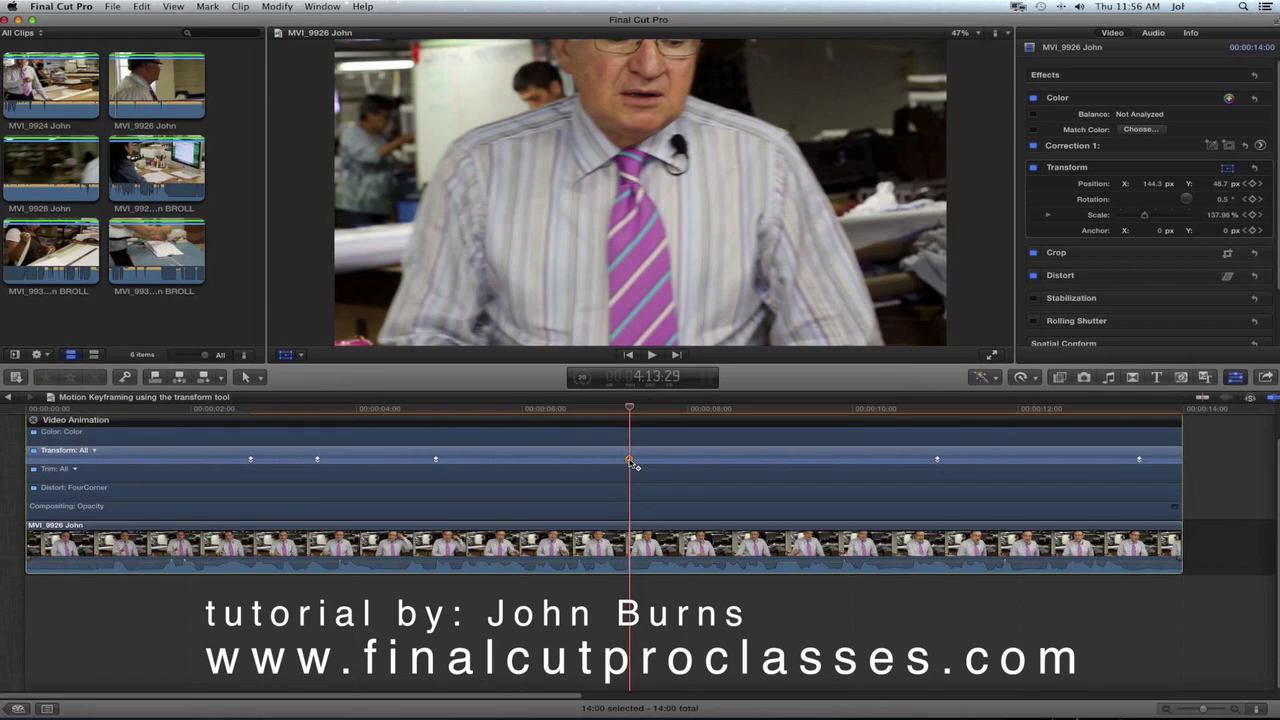
left_click(632, 463)
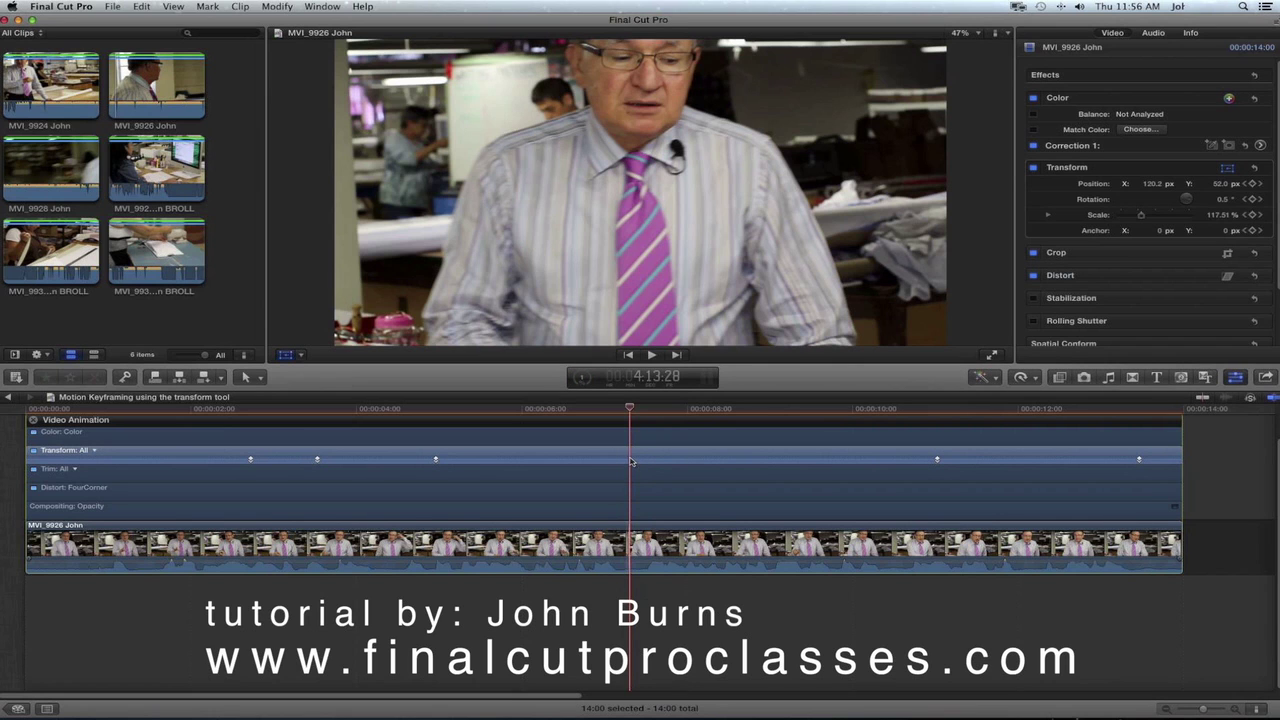
Park the playhead on the Transform keyframe at 4:29 and close the clip's Video Animation editor
left_click(436, 461)
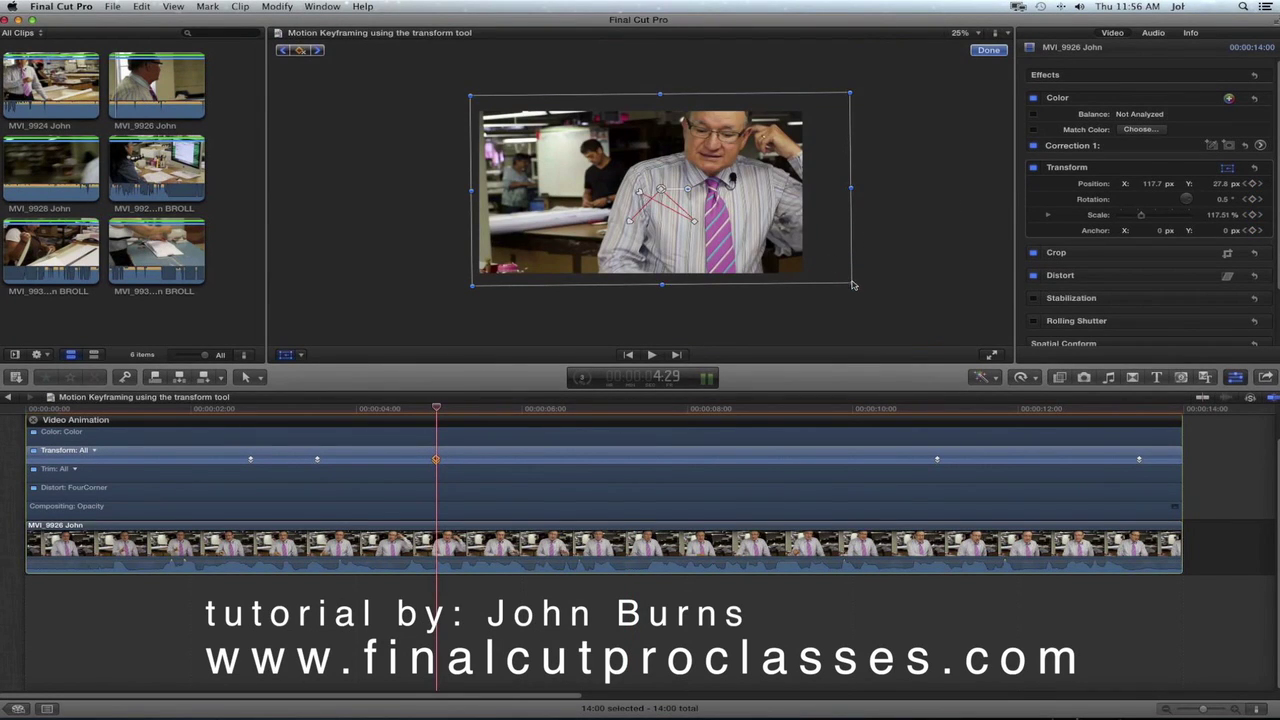
left_click(417, 502)
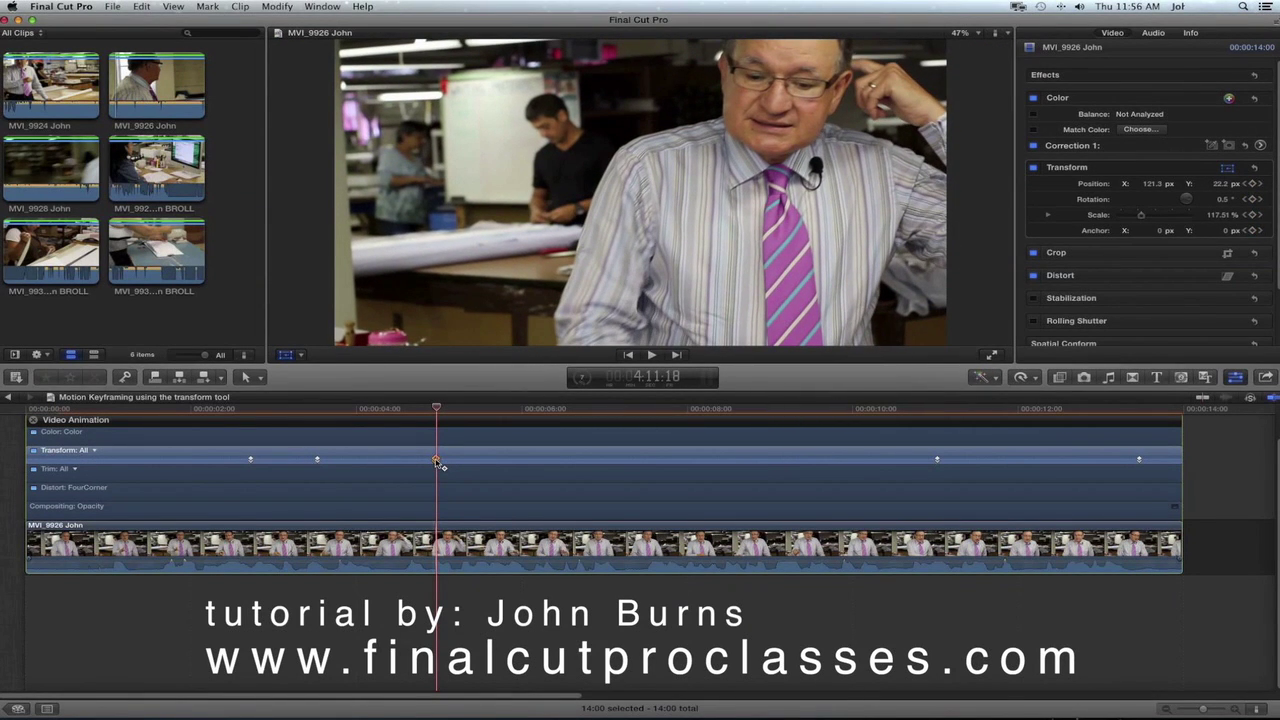
left_click(439, 463)
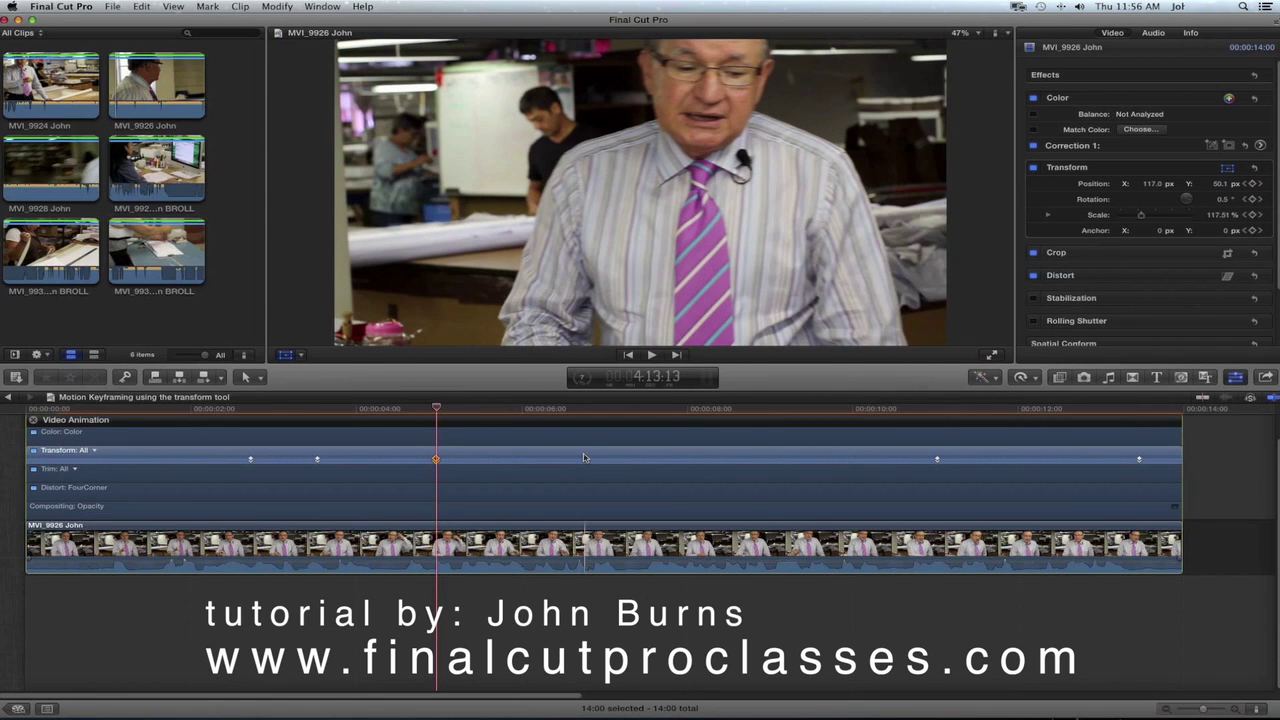
left_click(33, 423)
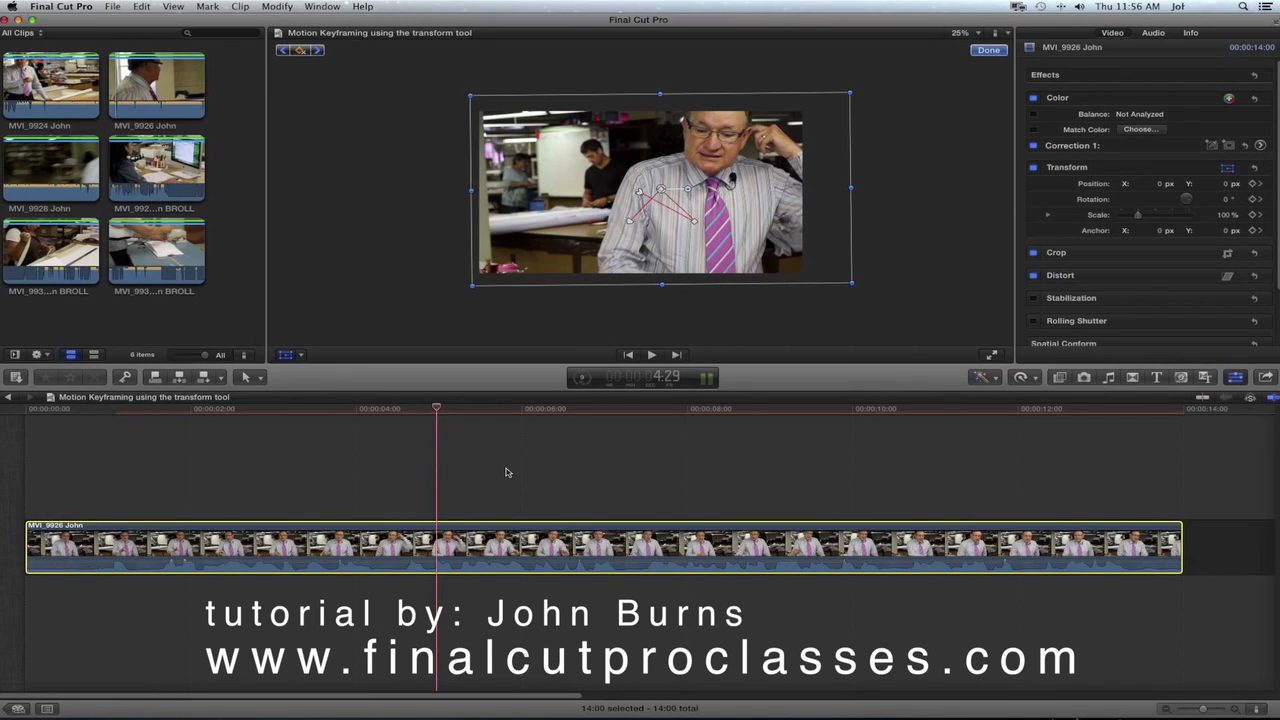